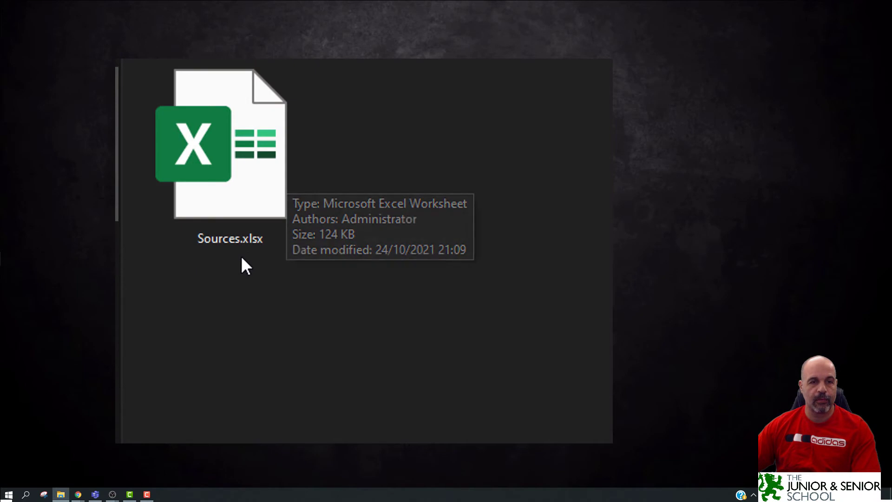
Search Start for 'file', open File Explorer Options, then dismiss it.
mouse_move(232, 243)
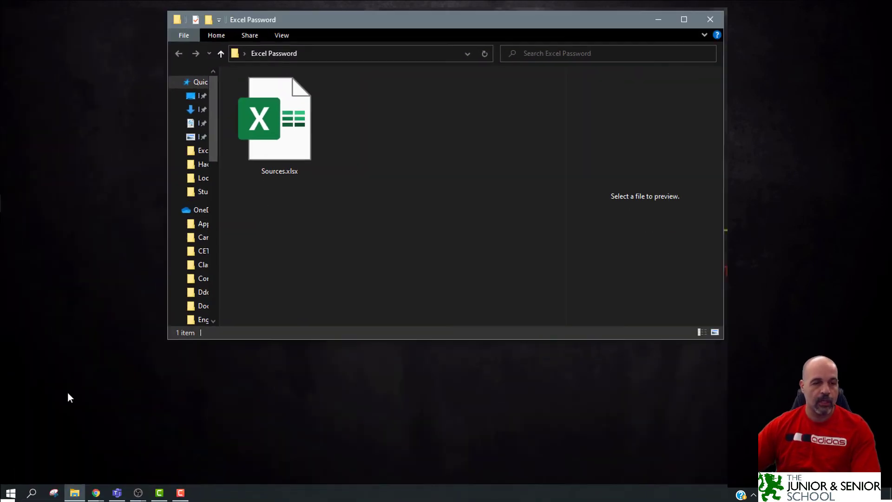
click(10, 492)
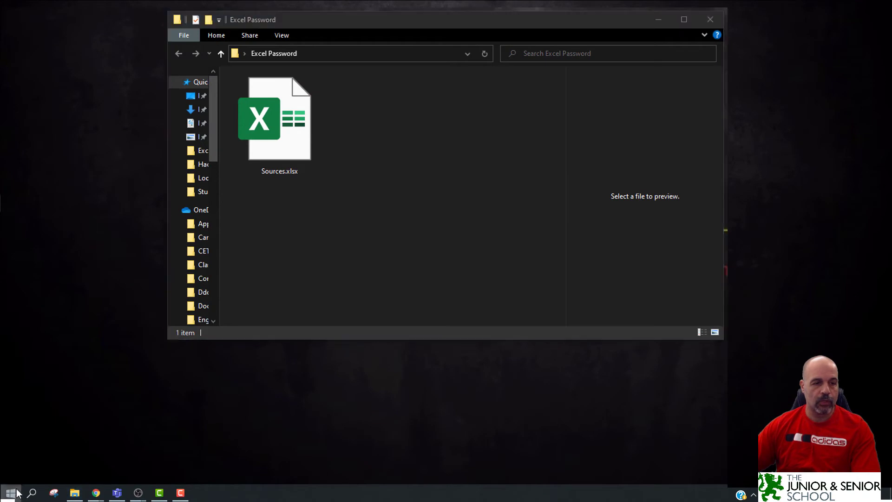
text(file)
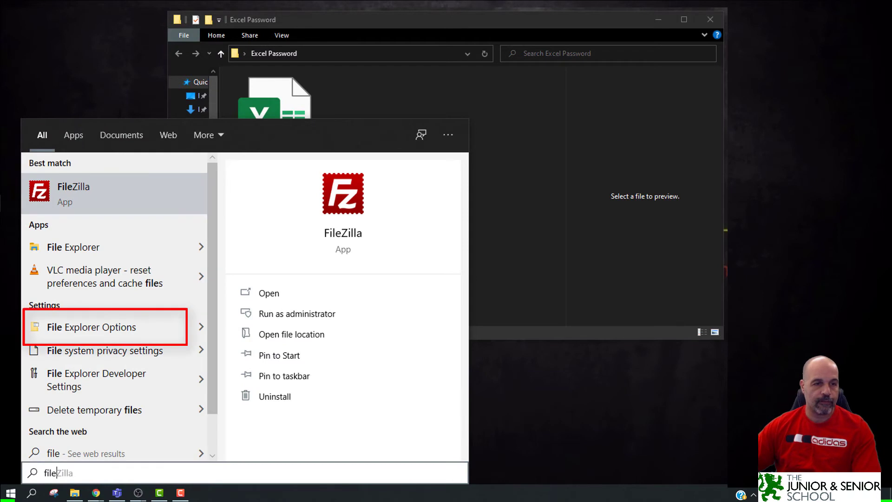
click(128, 325)
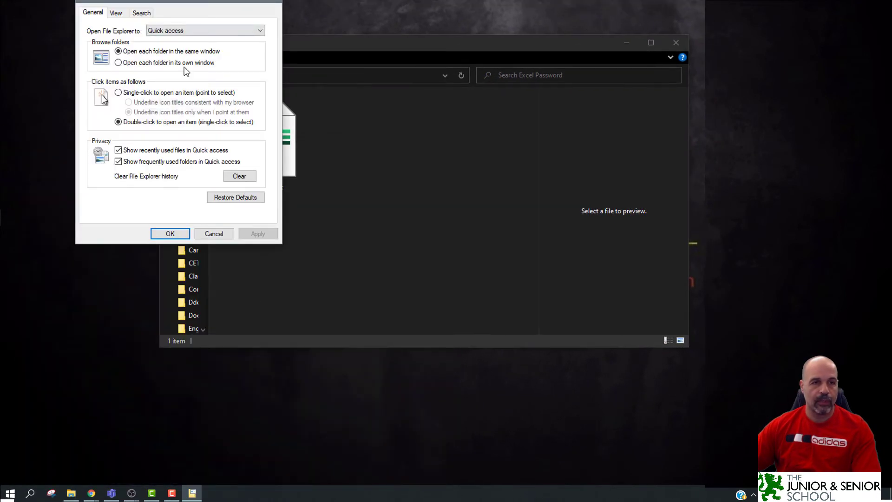
key(Escape)
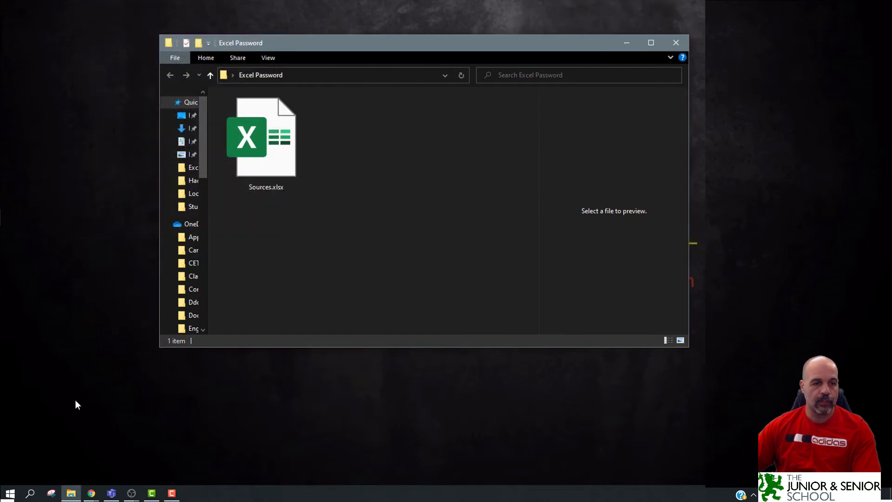
Open File Explorer Options via Control Panel and move it over the Explorer folder.
click(9, 493)
text(contro)
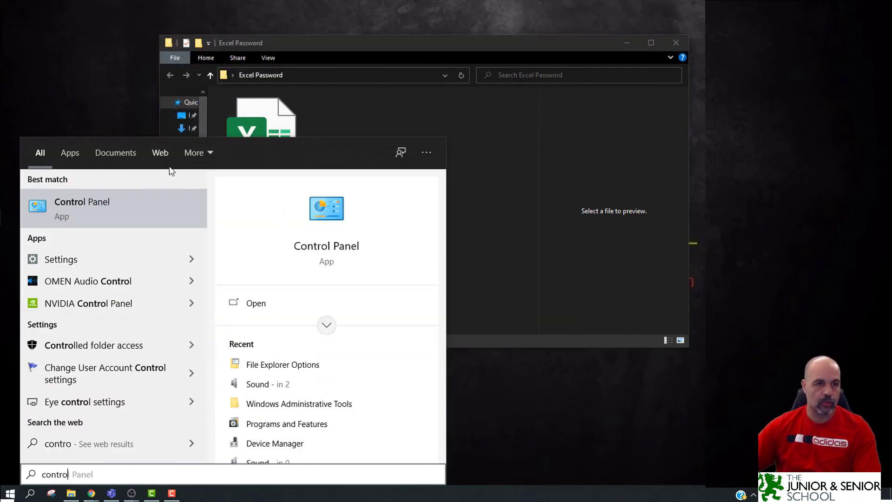
click(136, 201)
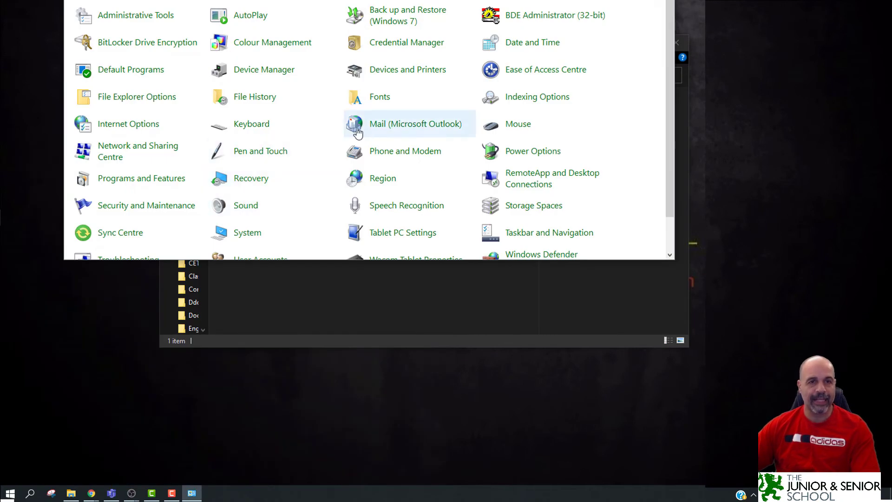
click(171, 100)
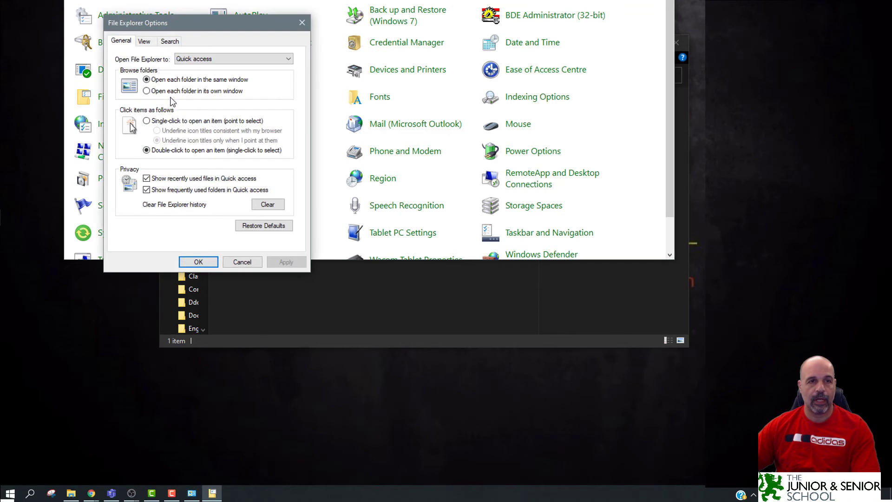
click(326, 21)
key(alt+F4)
drag(220, 31, 452, 67)
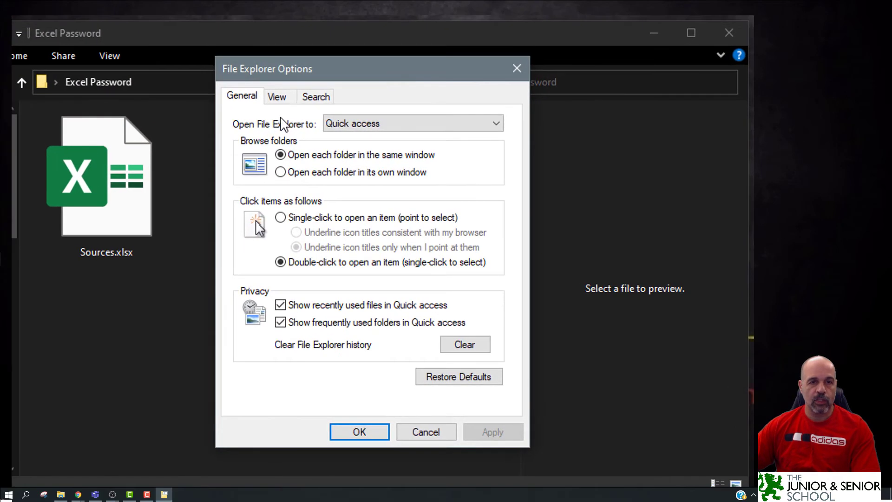
On the View tab, apply Hide extensions for known file types, then untick it.
click(277, 97)
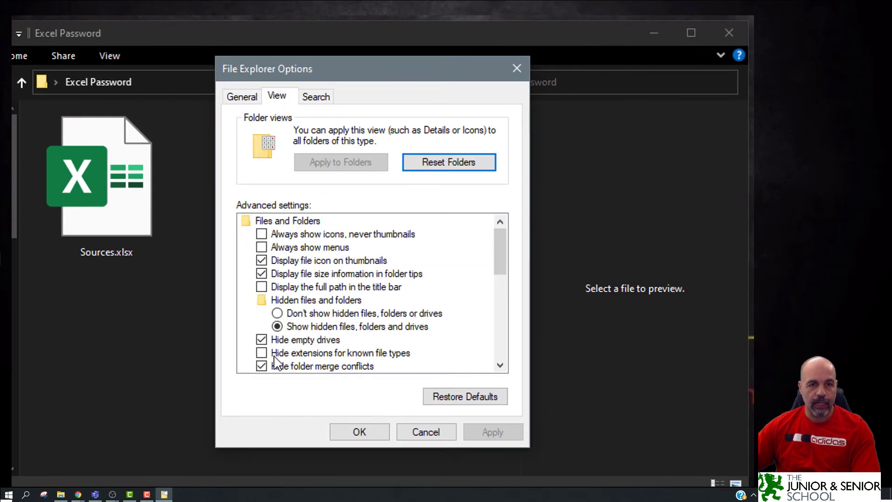
scroll(279, 355, down, 1)
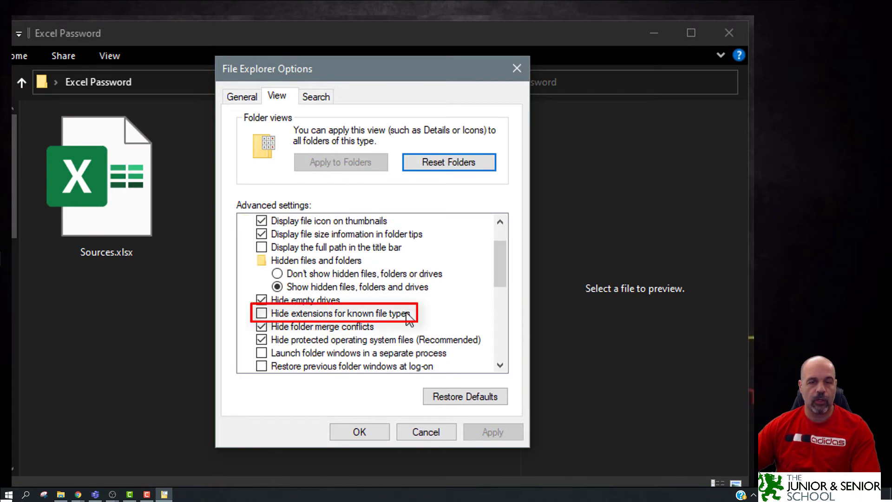
click(261, 313)
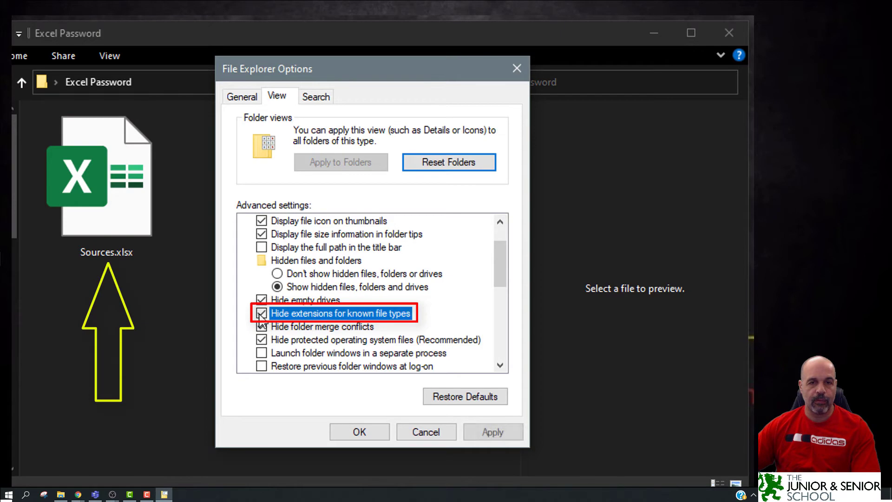
click(489, 434)
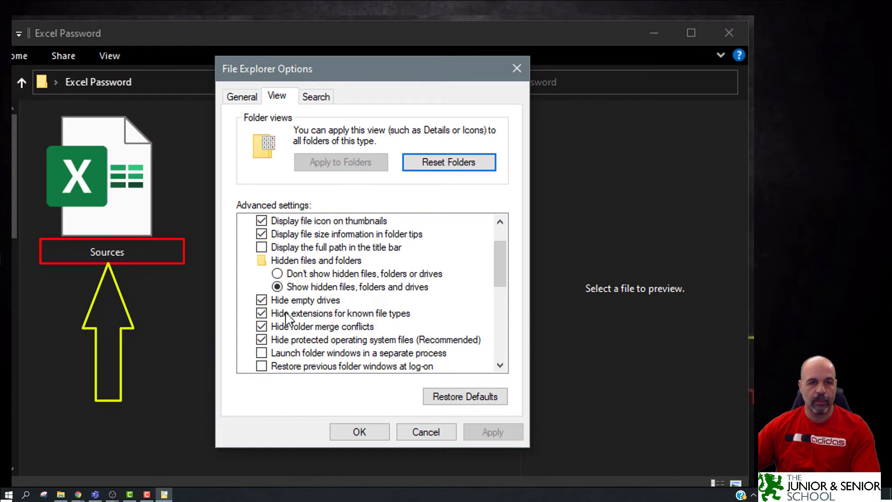
click(262, 313)
Reapply visible extensions and copy Sources.xlsx as 'protect sheet.xlsx'.
click(492, 433)
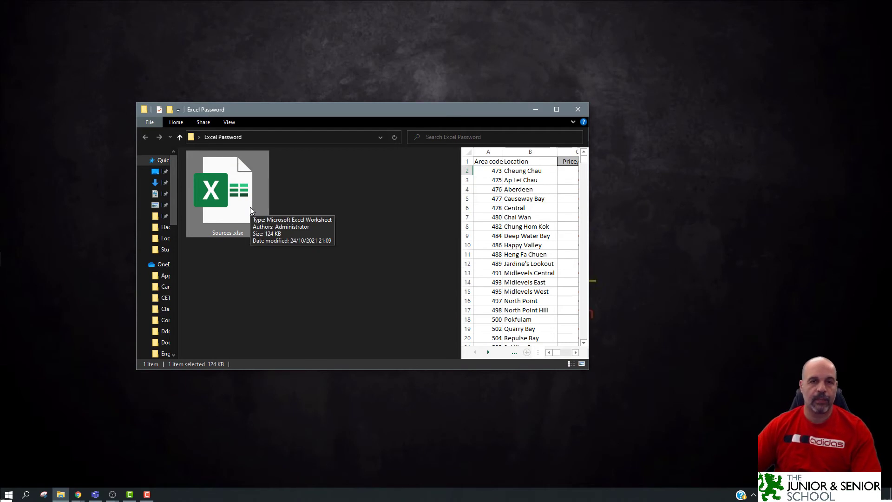
drag(230, 190, 351, 221)
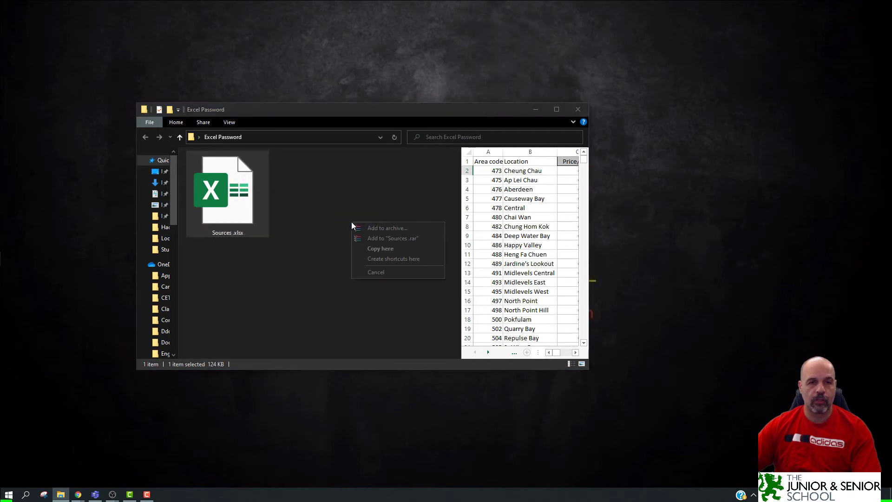
click(398, 249)
click(239, 232)
text(protec)
text(t shee)
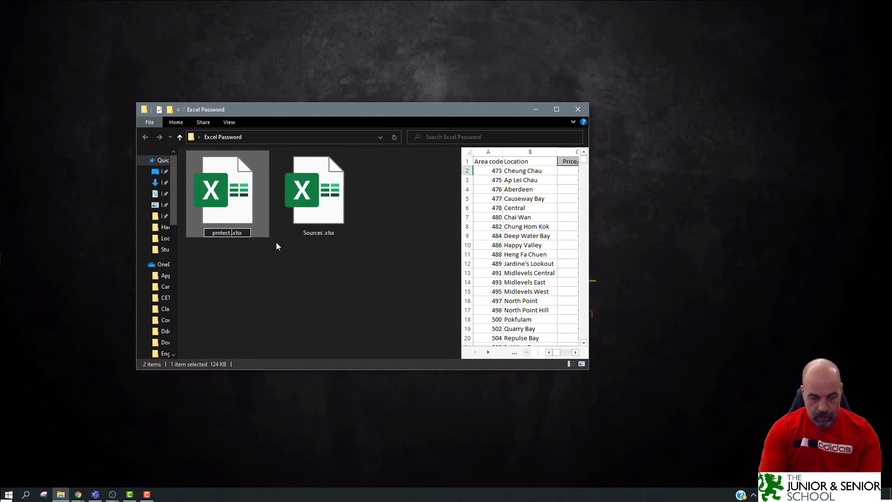
text(t)
key(Return)
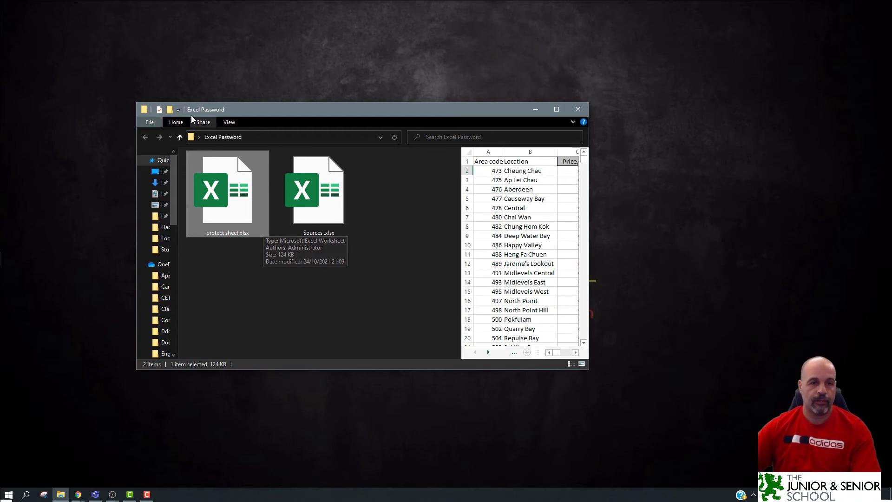
Open protect sheet.xlsx in Excel and start protecting the Books sheet from Review.
double_click(242, 212)
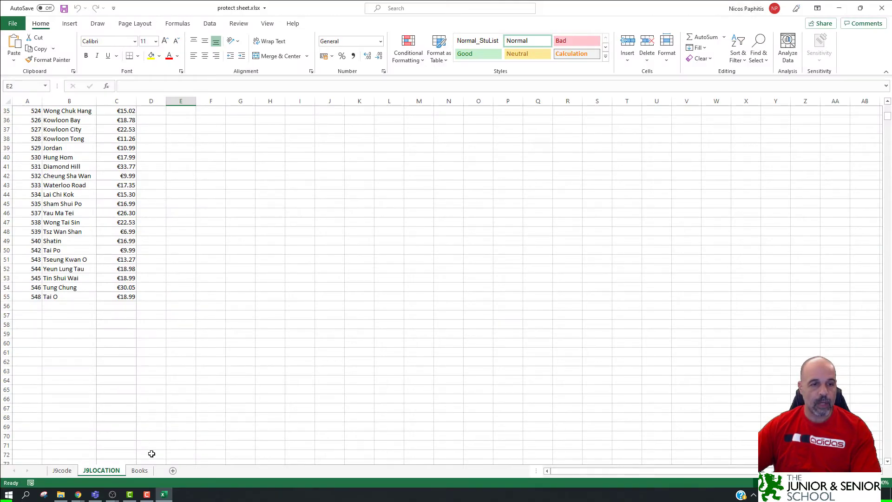
click(148, 471)
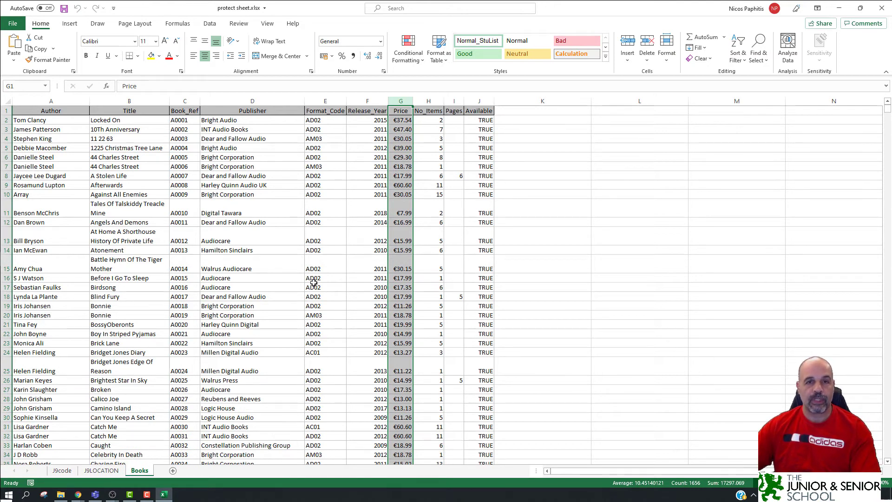
click(241, 26)
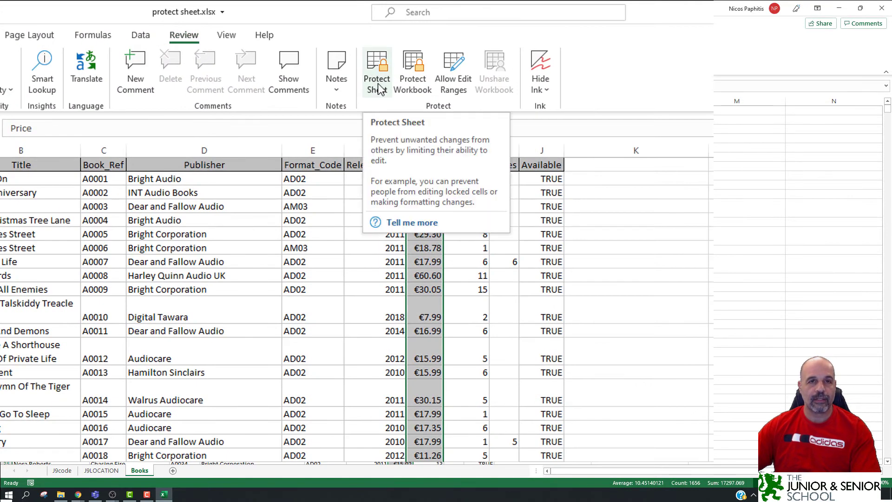
click(377, 84)
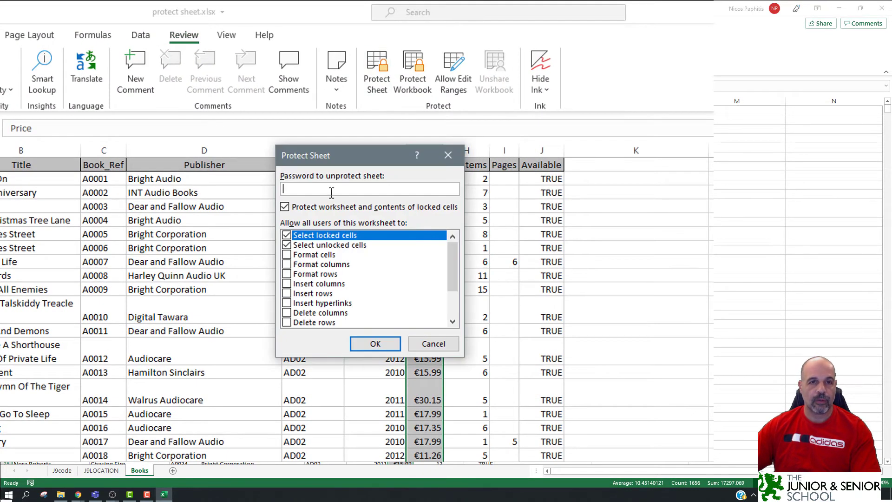
Enter and confirm the sheet password, then save and close the workbook.
text(1234)
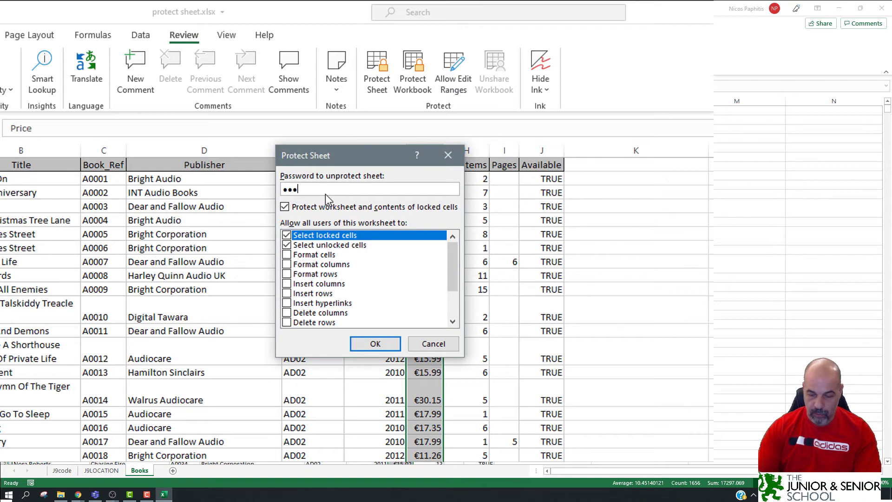
key(Return)
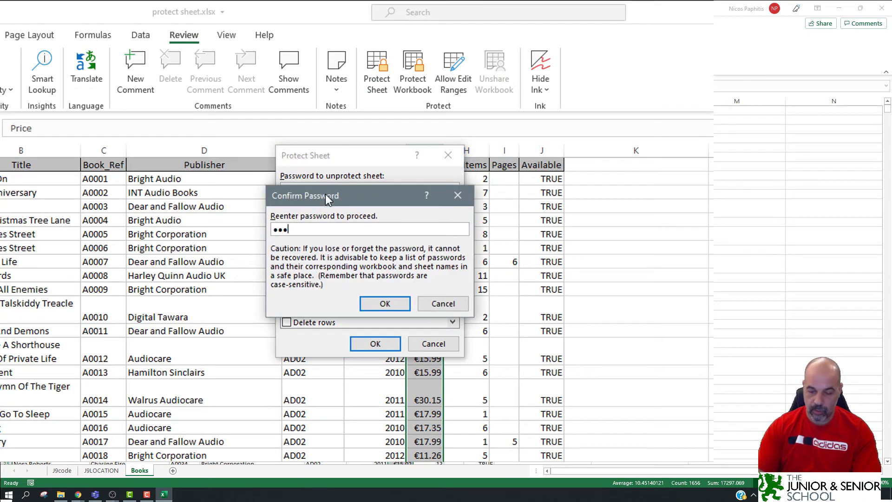
text(1234)
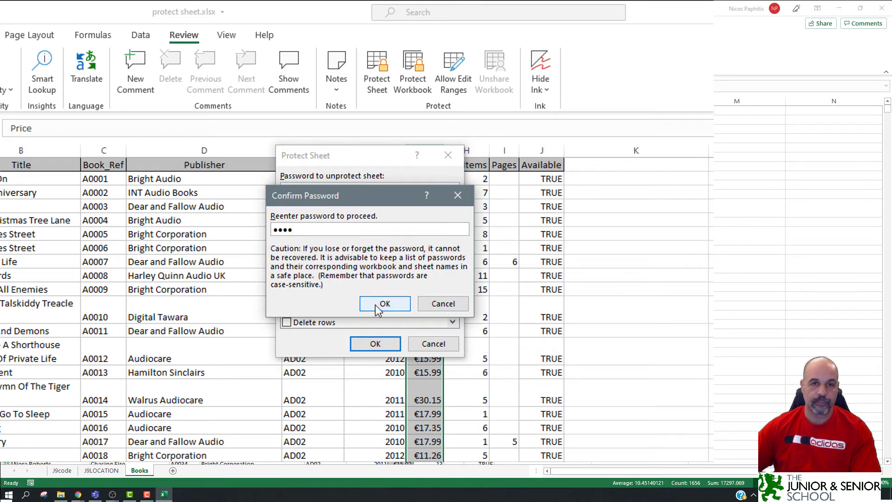
click(377, 303)
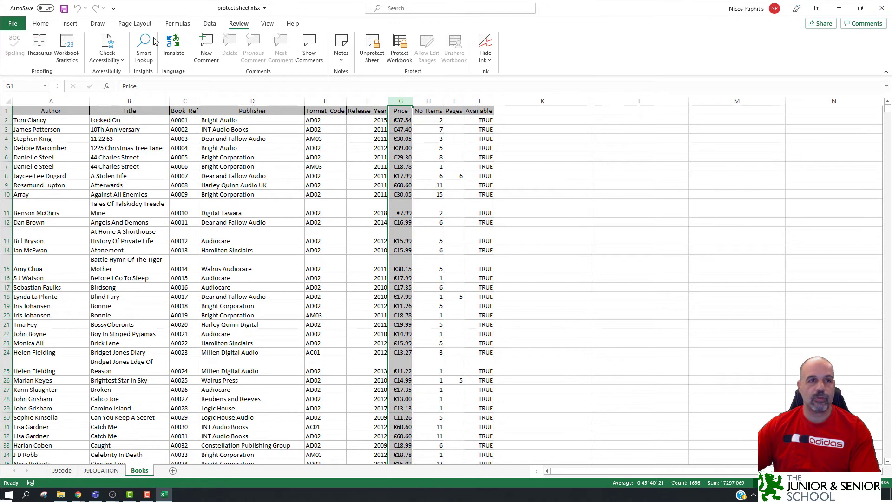
click(64, 8)
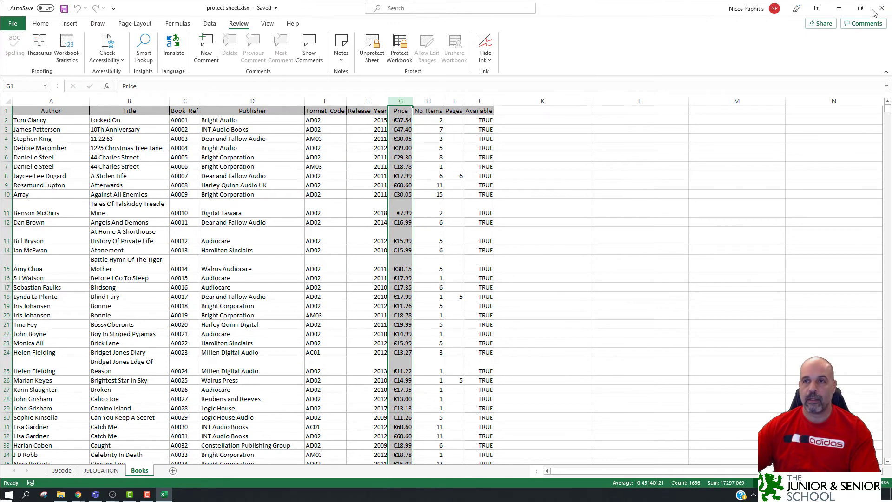
click(881, 8)
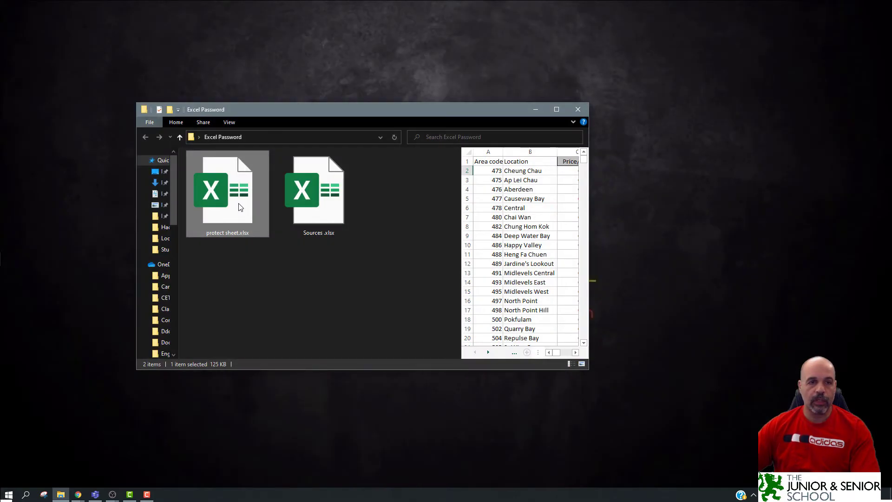
double_click(241, 207)
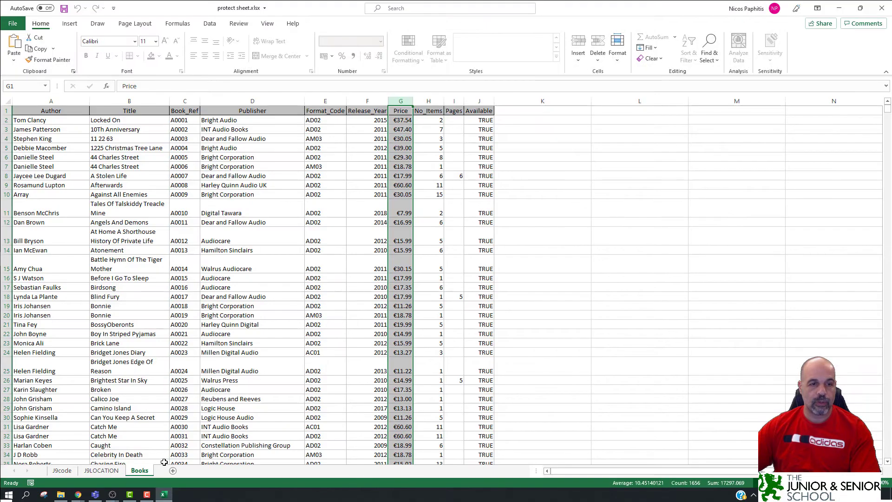
click(62, 469)
click(294, 231)
text(asdgfasdfg)
click(295, 334)
text(adfg)
drag(295, 194, 384, 407)
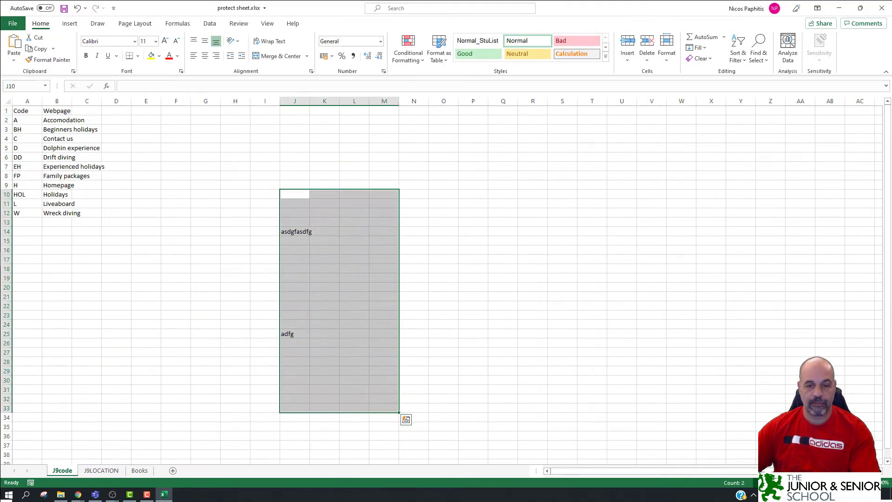
key(Delete)
click(140, 470)
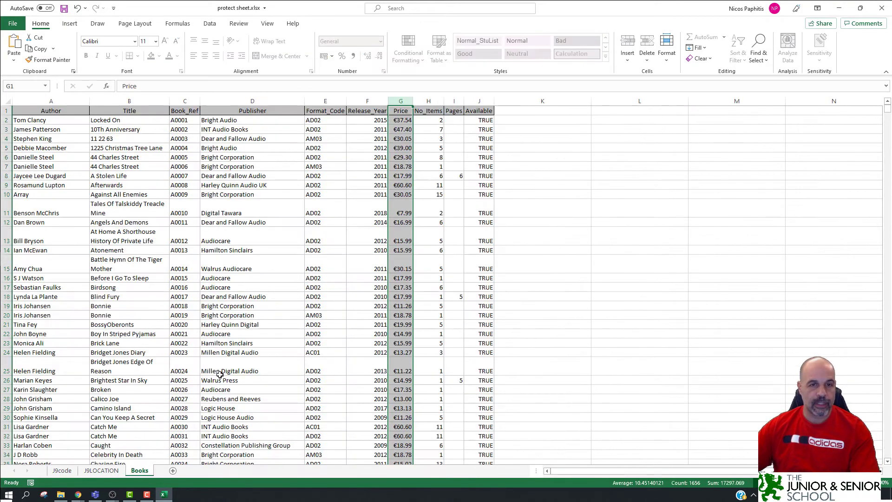
double_click(544, 207)
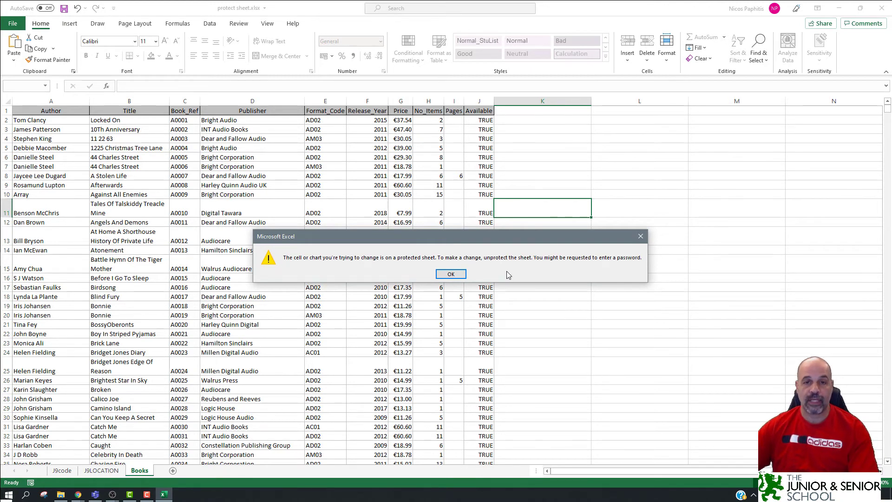
click(451, 274)
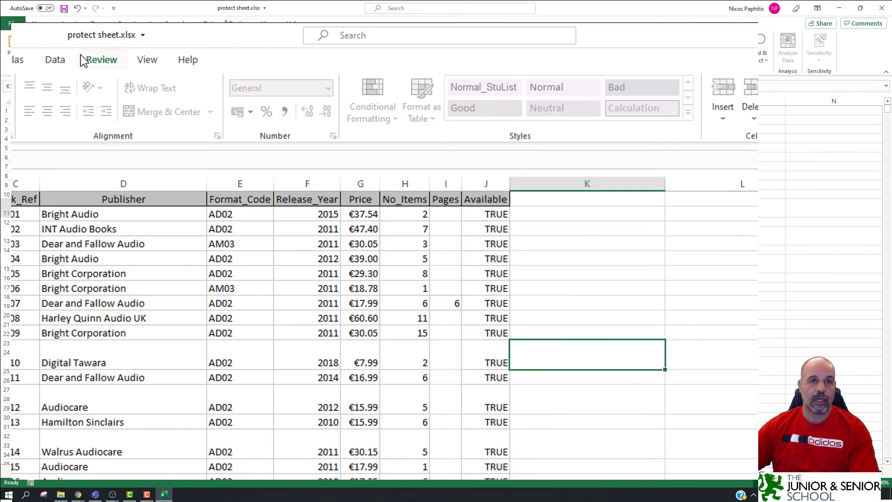
click(86, 59)
click(325, 111)
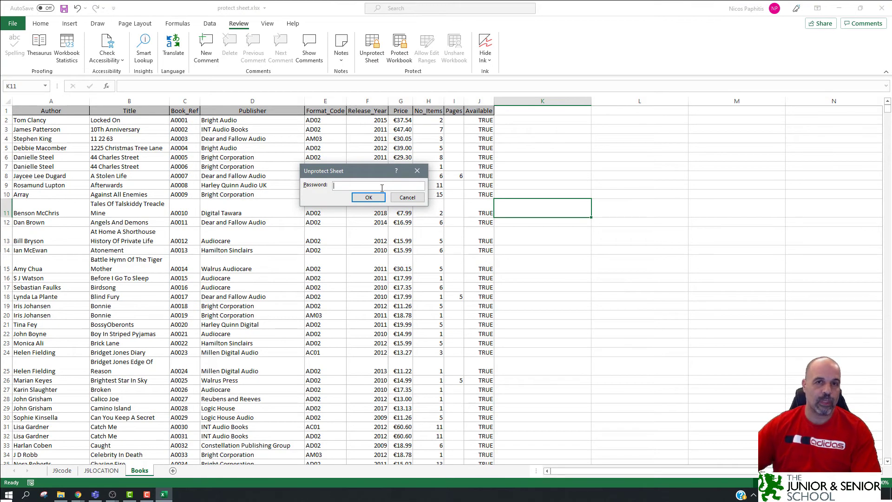
click(413, 199)
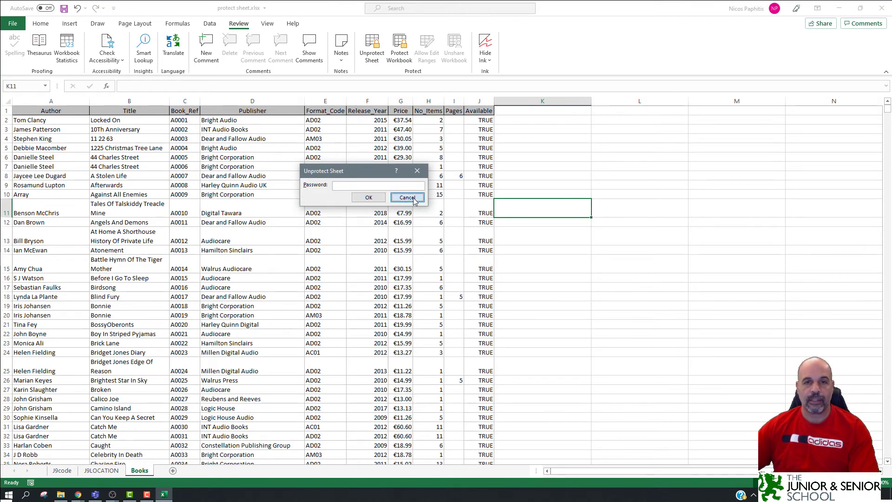
click(881, 8)
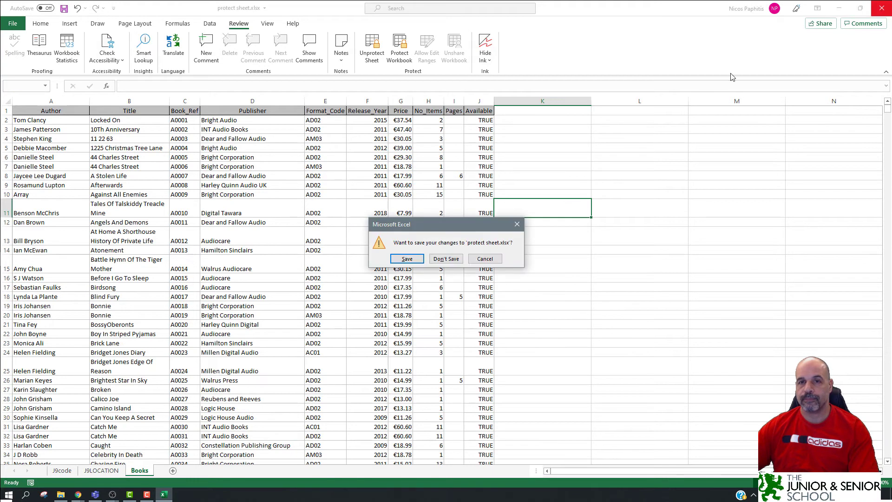
click(446, 259)
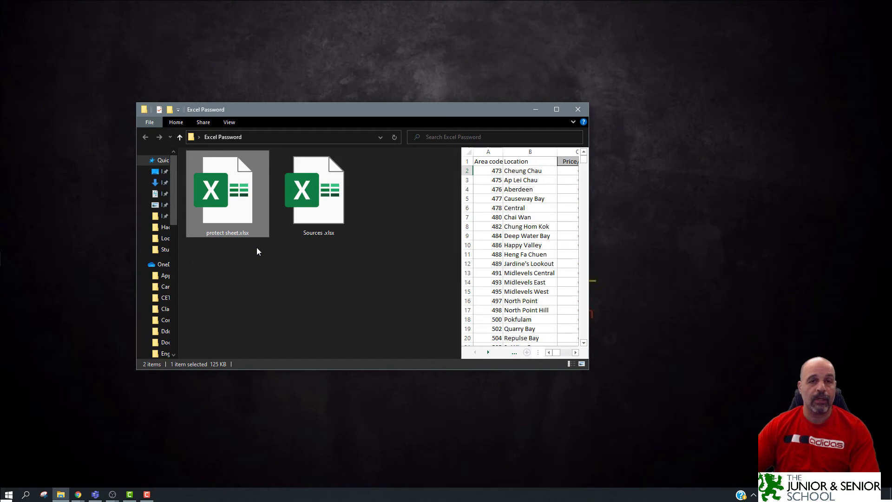
Begin renaming protect sheet.xlsx, then leave the rename box and reselect the file.
click(238, 231)
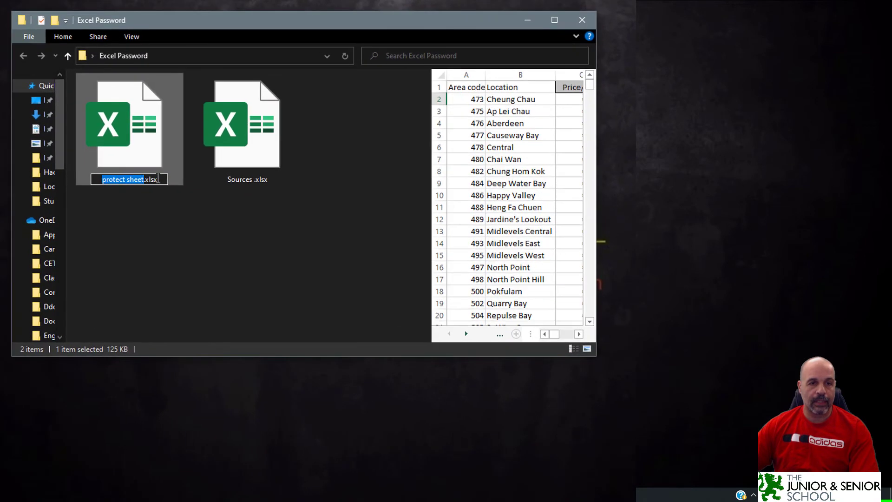
click(159, 179)
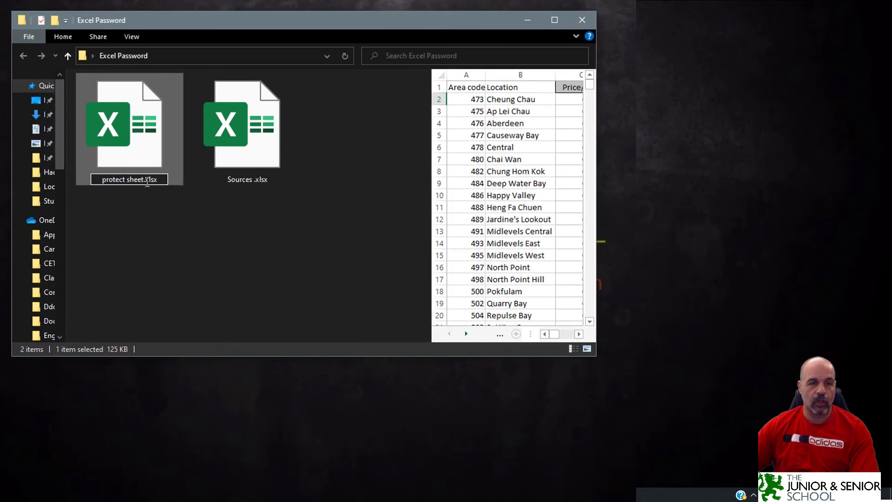
click(143, 189)
click(153, 158)
Rename protect sheet.xlsx to protect sheet.zip and accept the extension-change warning.
right_click(150, 144)
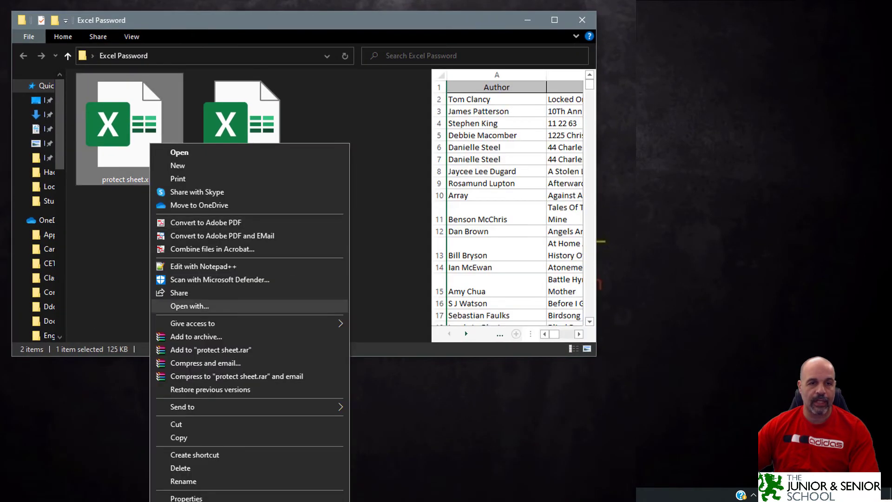
click(178, 482)
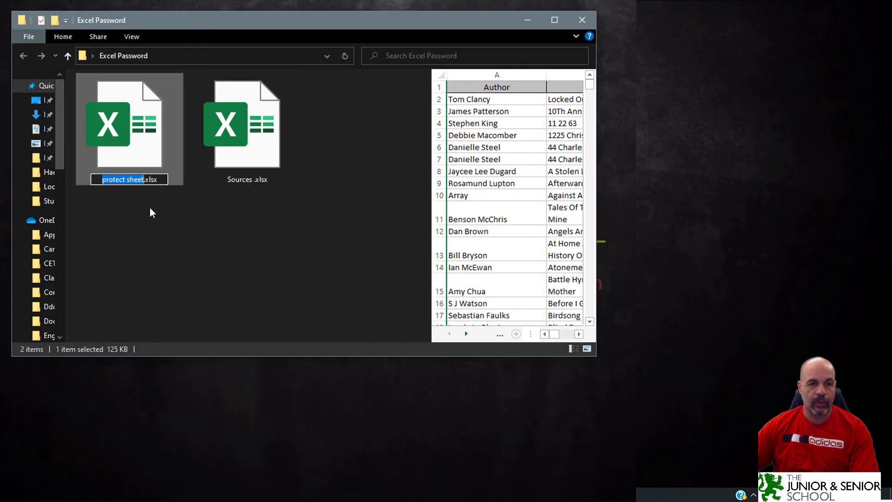
click(161, 179)
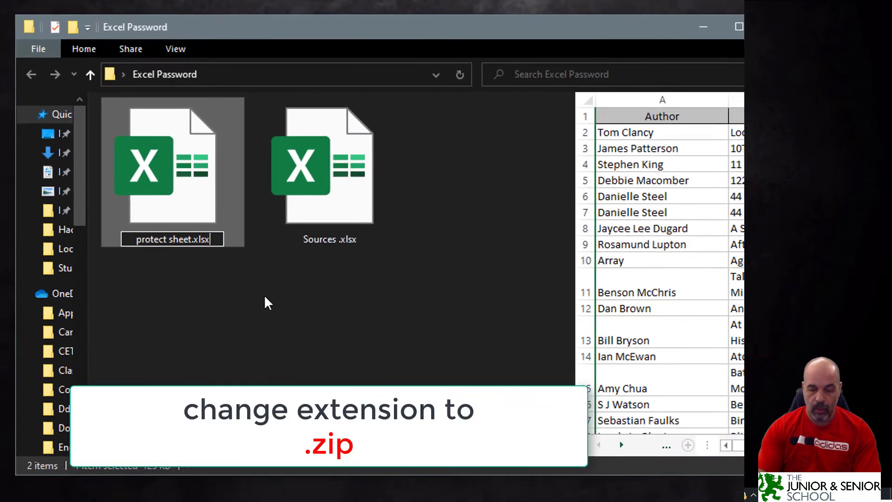
key(BackSpace)
key(BackSpace)
key(BackSpace)
key(BackSpace)
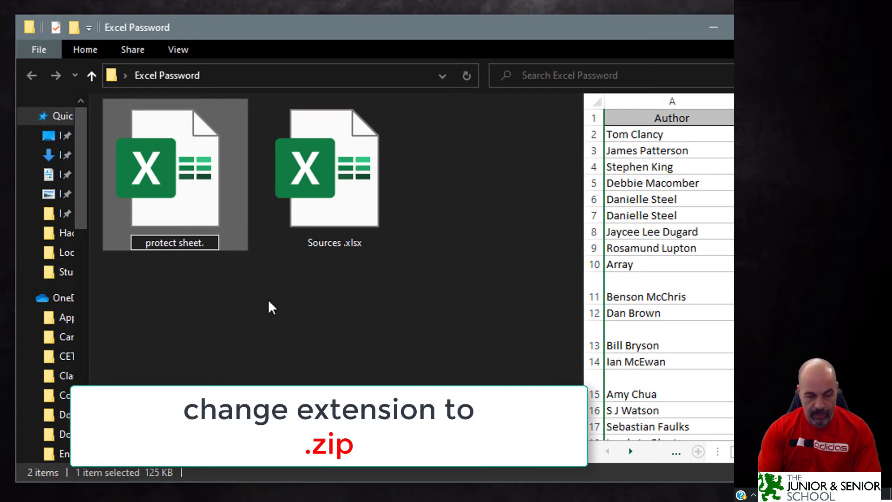
text(zip)
key(Return)
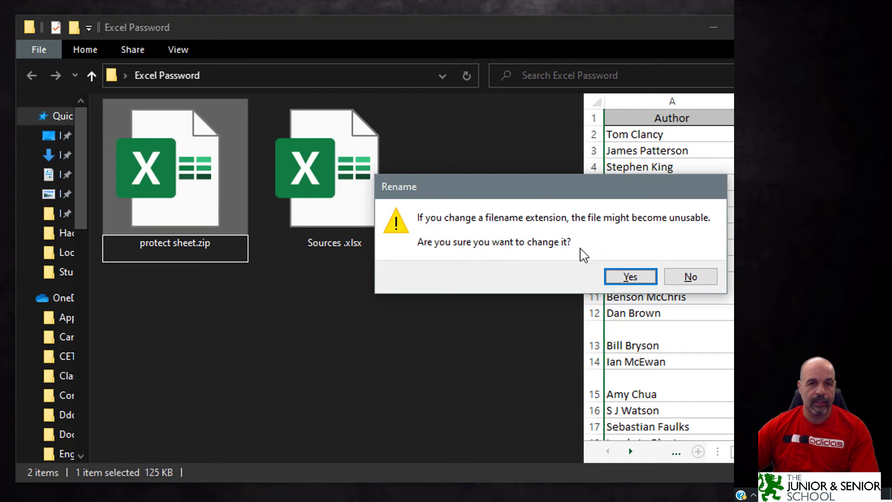
click(637, 277)
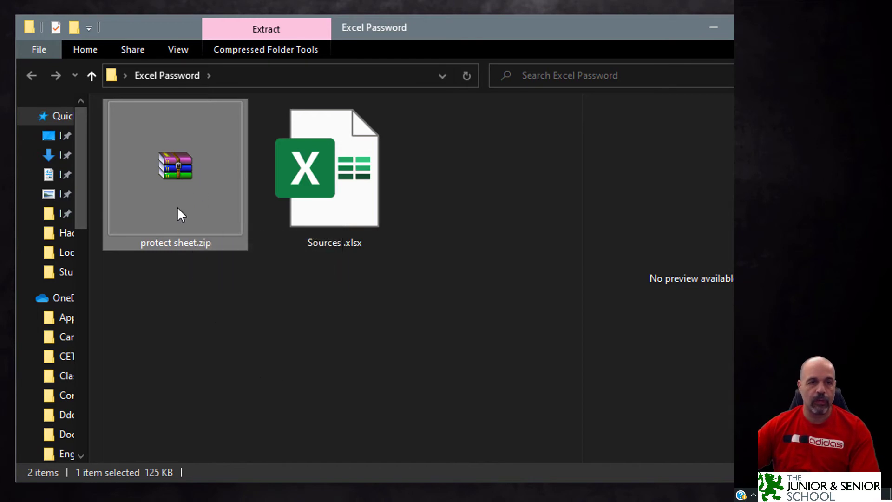
Open protect sheet.zip with Windows Explorer to browse its internal folders.
right_click(172, 156)
mouse_move(231, 325)
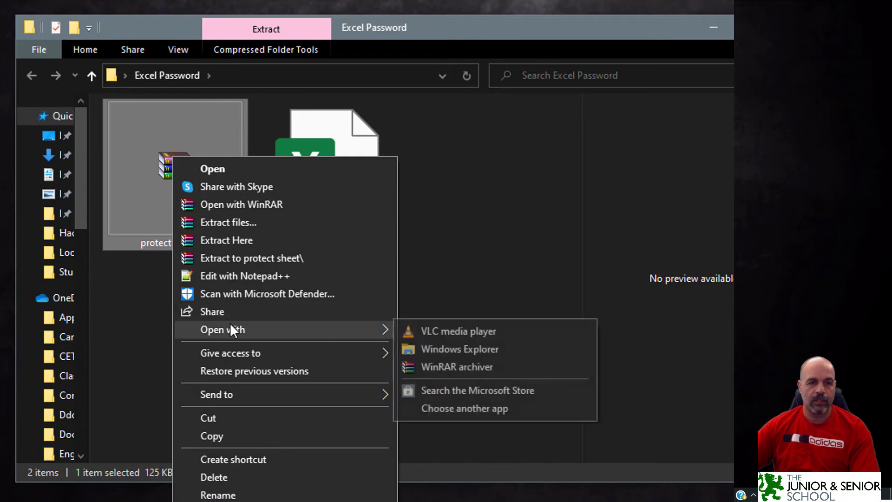
click(454, 349)
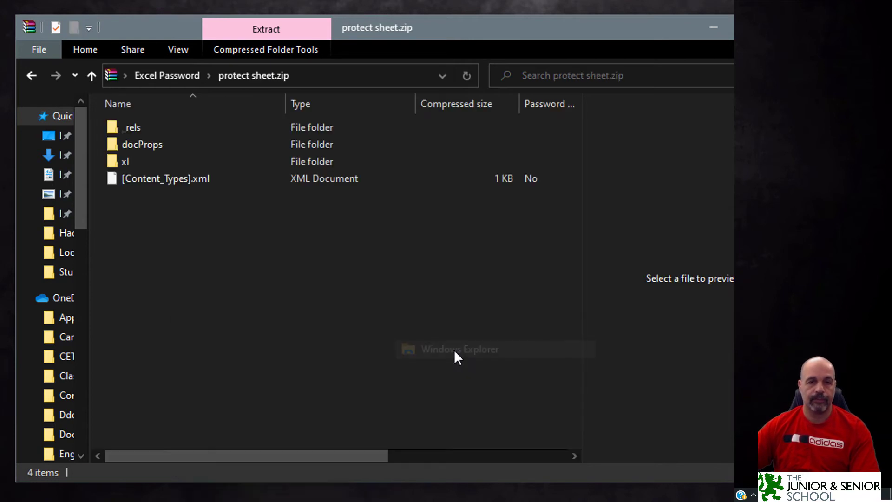
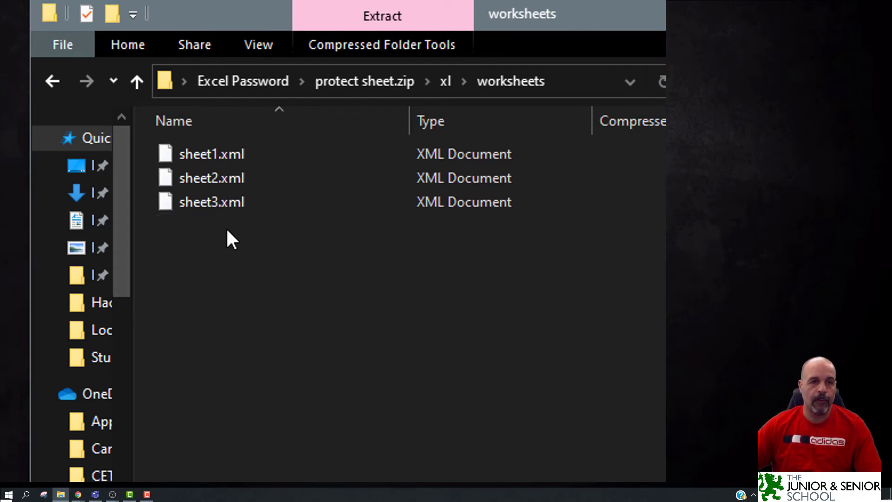
Bring up the context menu for sheet3.xml in the zipped workbook's xl\worksheets folder.
right_click(222, 207)
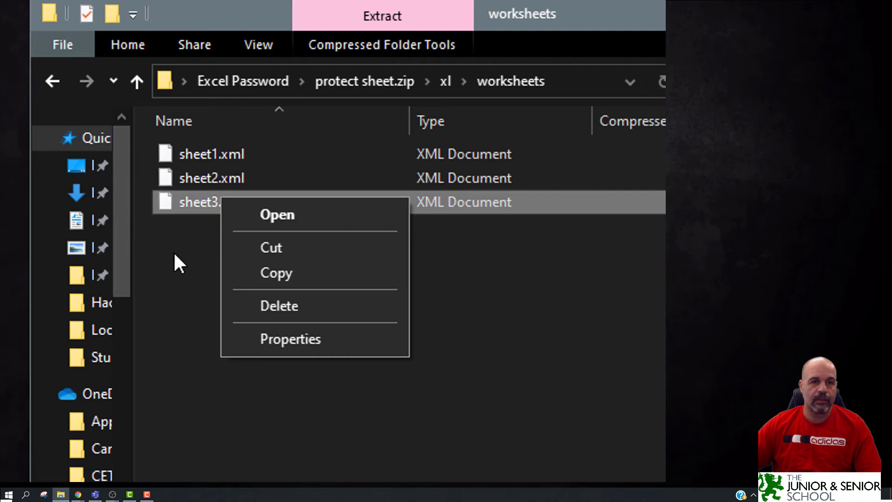
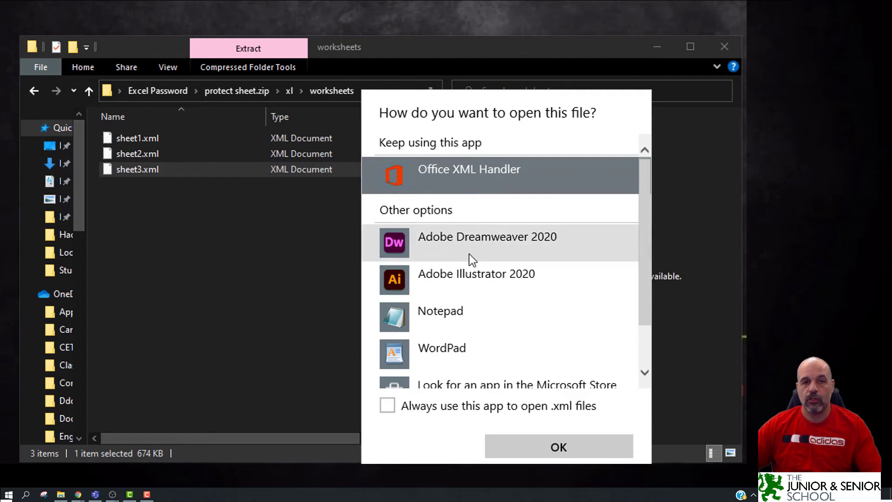
Open sheet3.xml with Notepad from the open-with dialog.
click(465, 312)
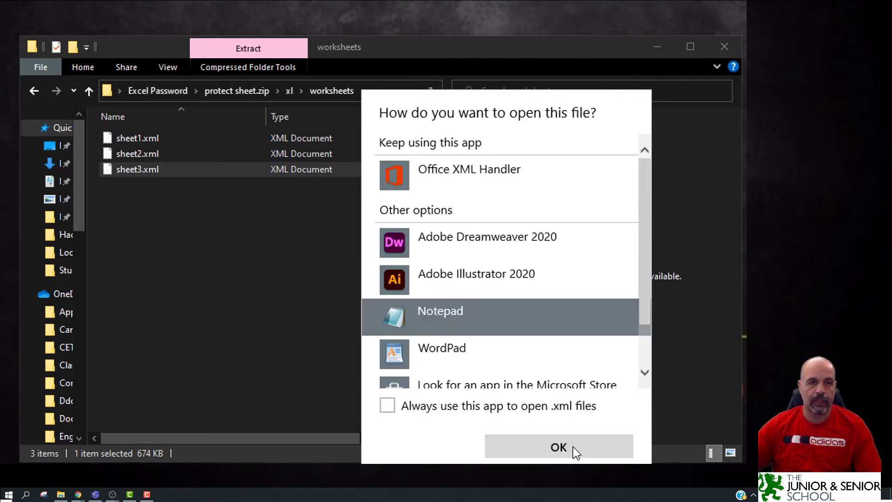
click(559, 447)
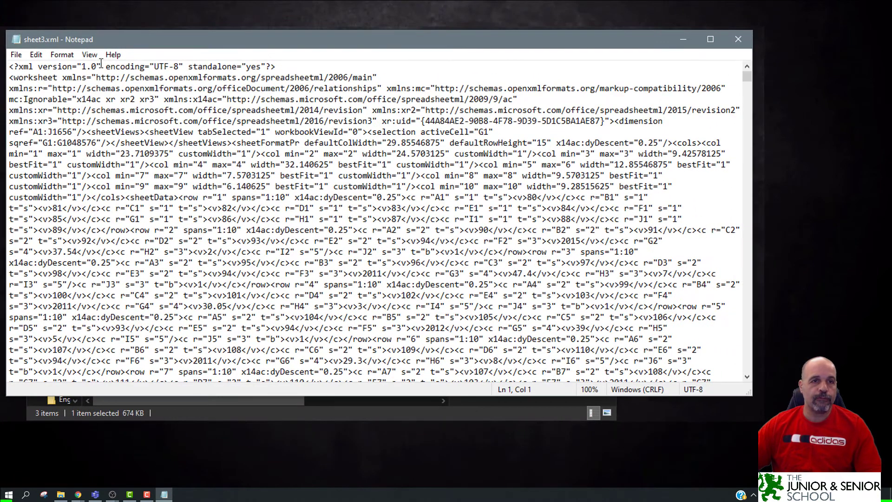
Turn Word Wrap off and back on so long XML lines wrap.
click(61, 55)
click(87, 68)
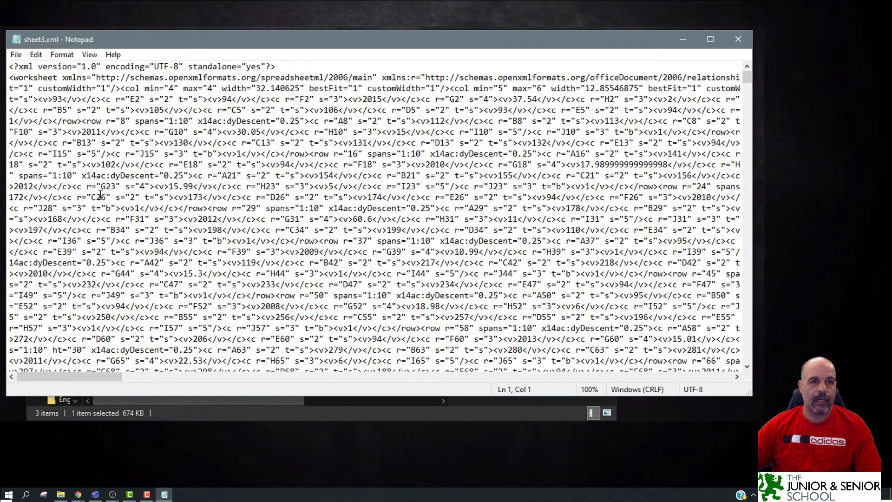
drag(91, 377, 16, 404)
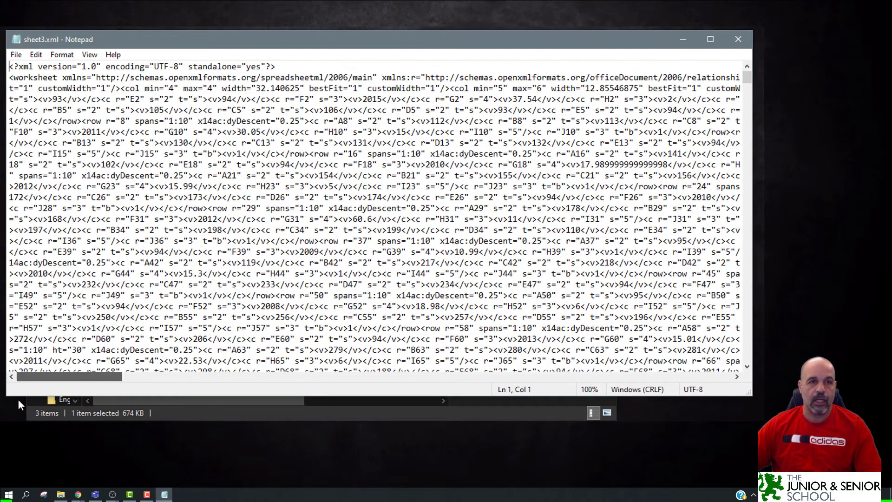
click(61, 54)
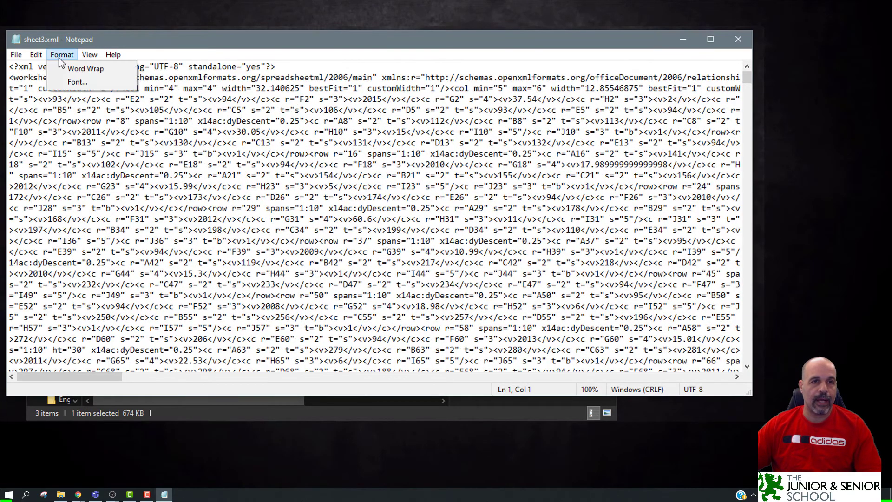
click(86, 67)
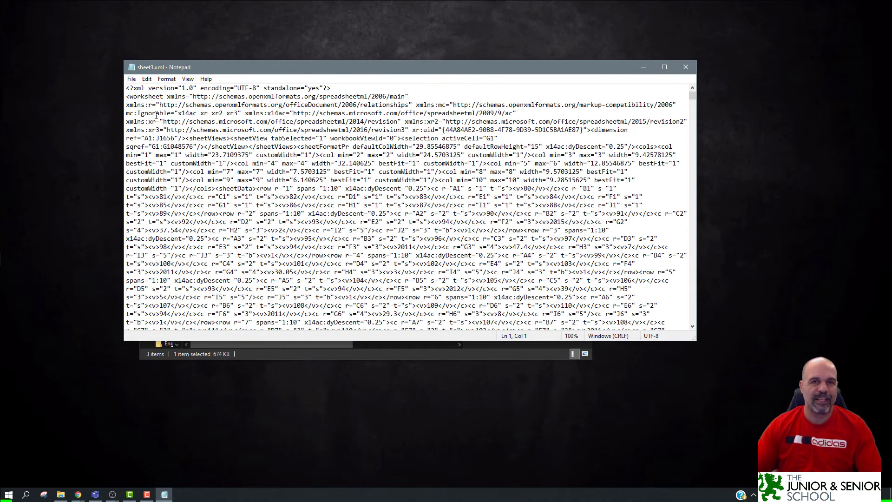
Maximize the Notepad window and enlarge the XML text.
click(664, 67)
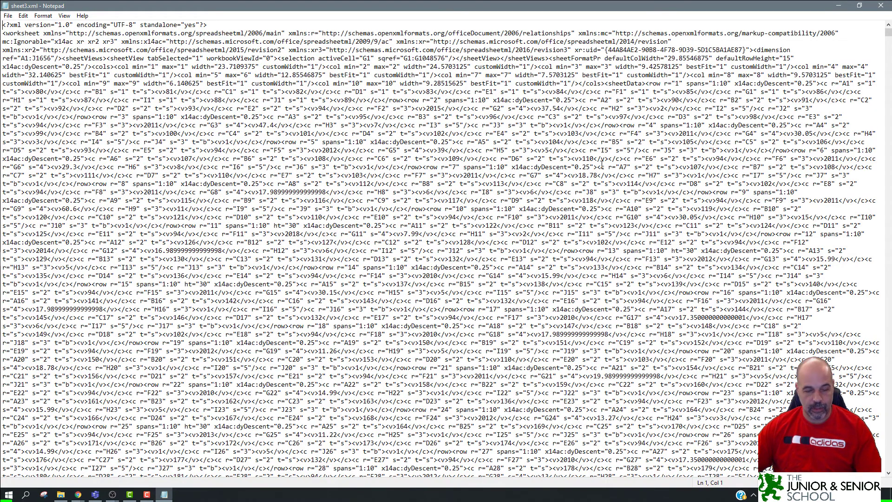
scroll(601, 164, up, 5)
click(550, 160)
scroll(549, 160, up, 1)
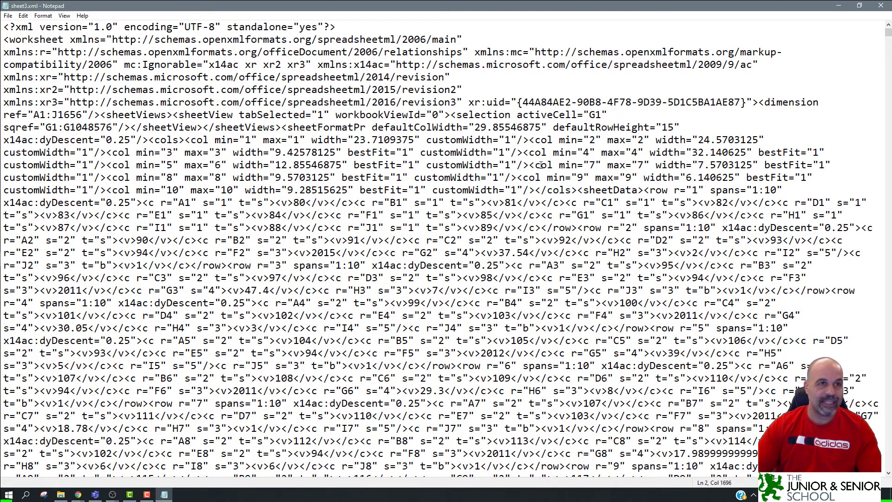
Search sheet3.xml downward for 'protec' to reach the sheetProtection element near the end.
click(23, 16)
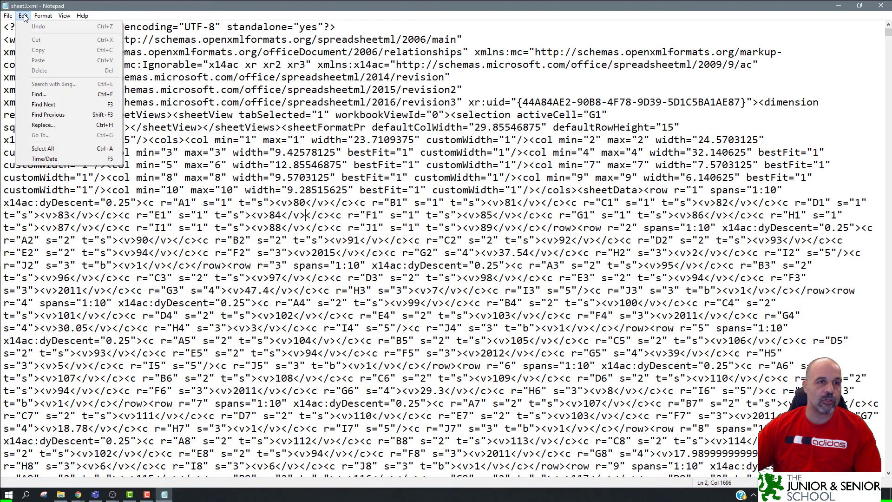
click(38, 94)
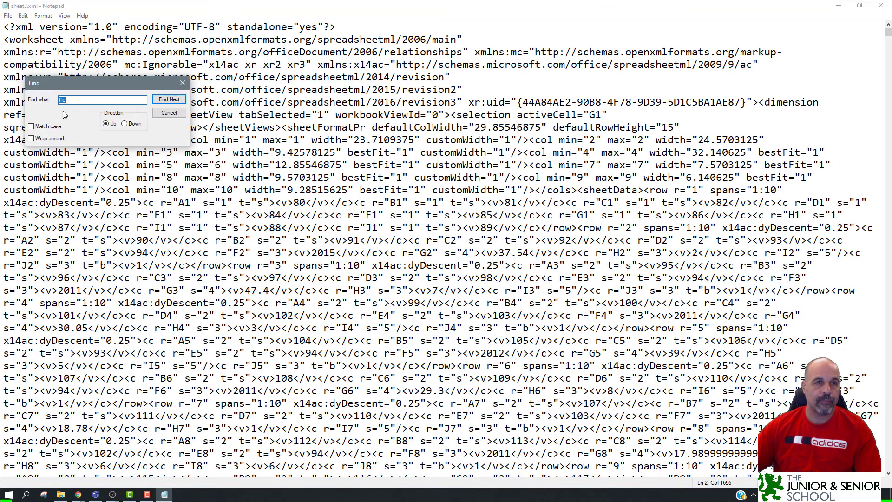
drag(77, 92, 431, 161)
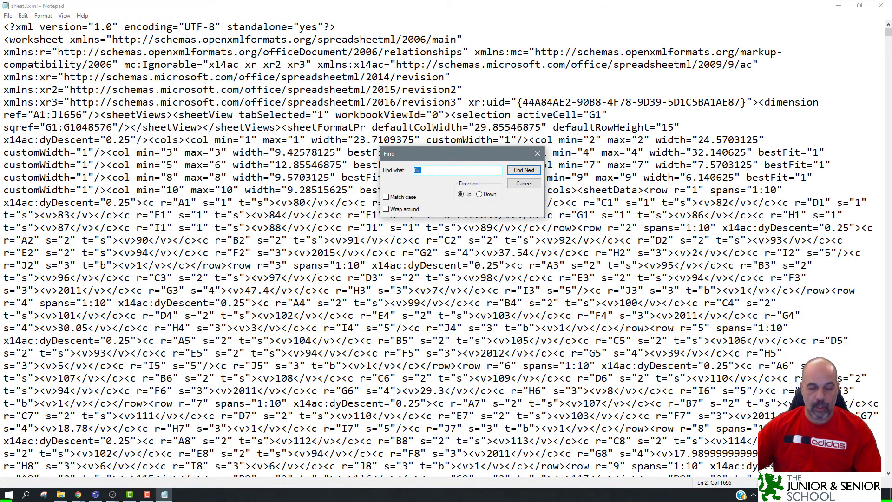
text(protec)
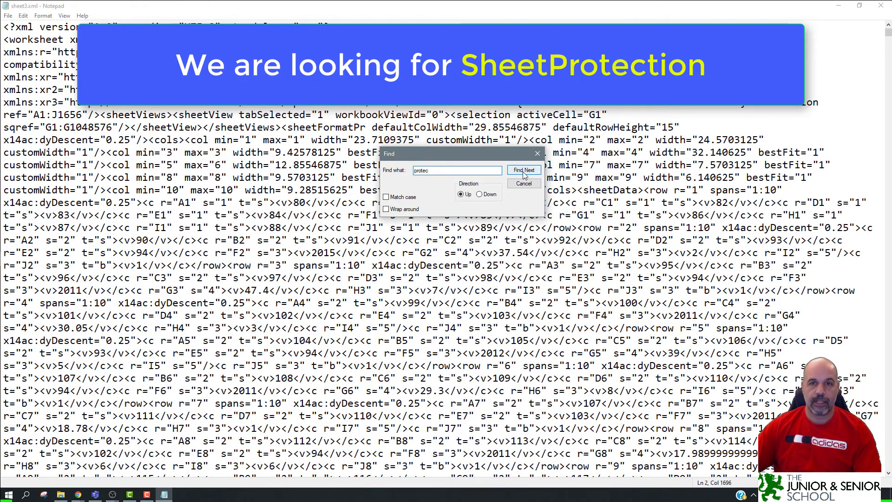
click(524, 169)
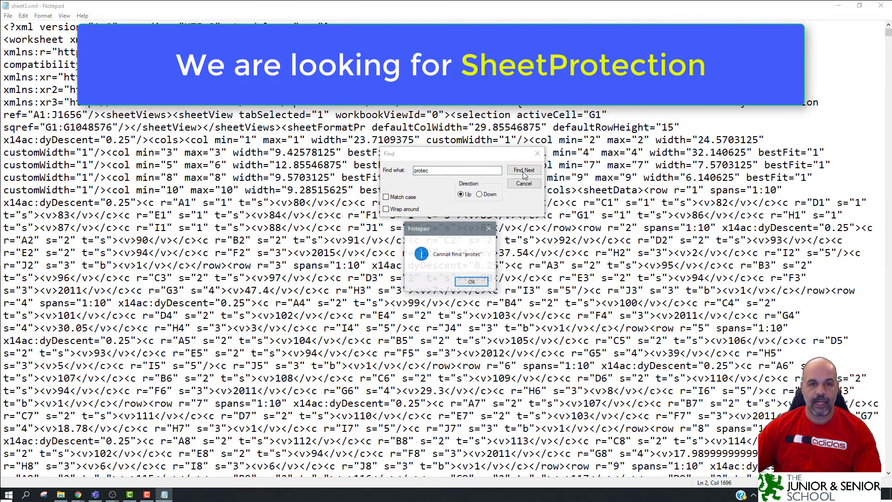
click(472, 285)
click(480, 195)
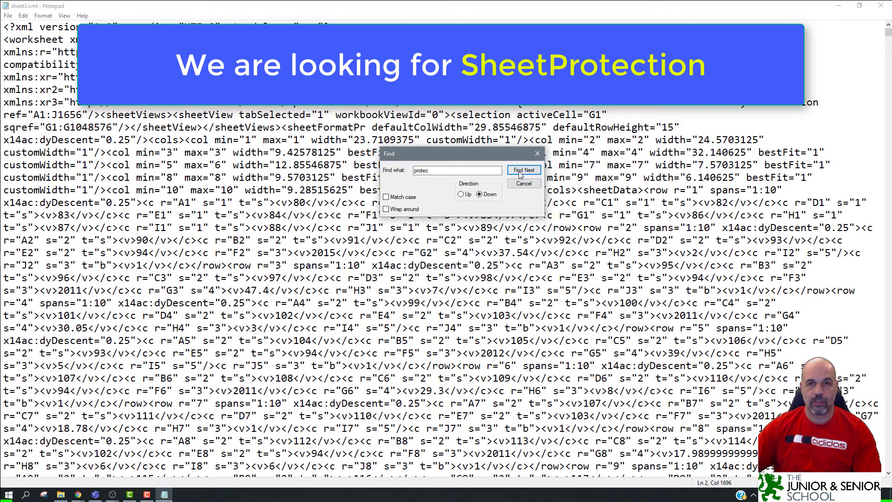
click(524, 170)
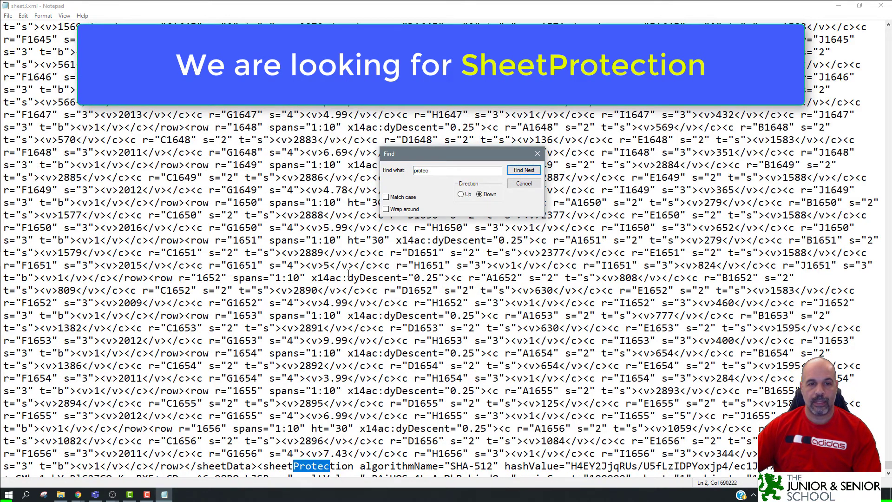
scroll(345, 282, down, 1)
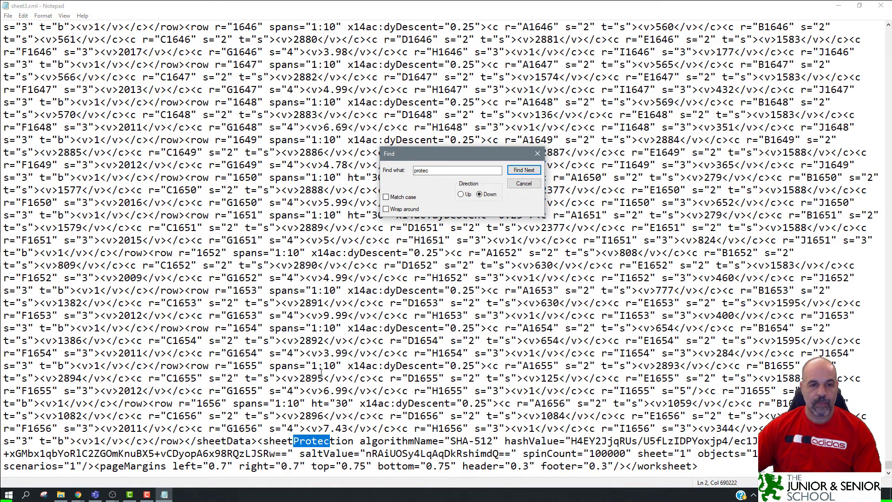
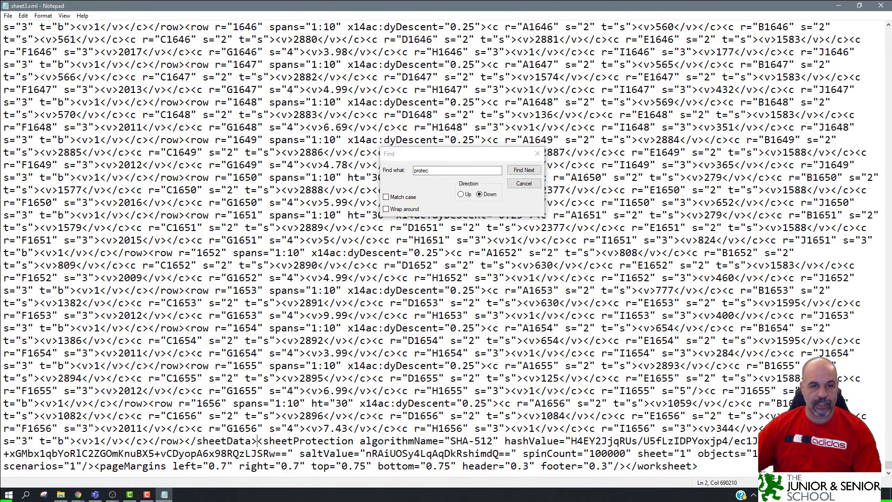
Select the "<sheetProtection" tag text and close the Find dialog.
drag(258, 440, 355, 442)
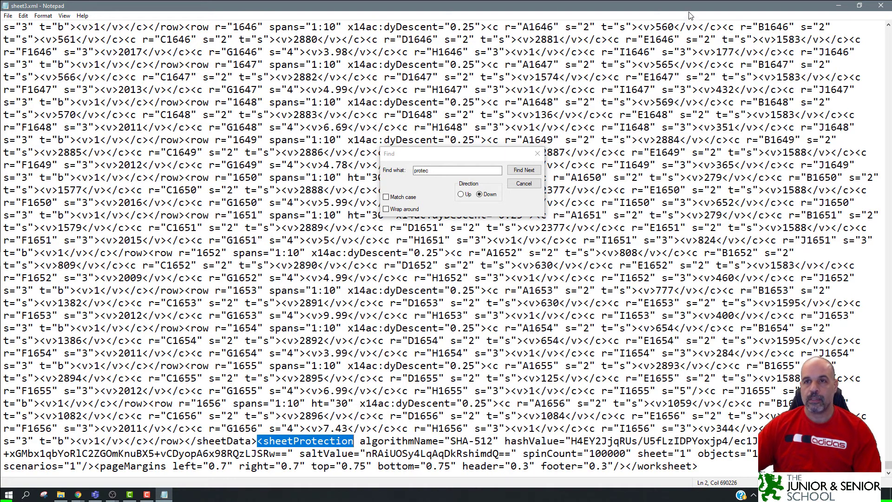
click(522, 183)
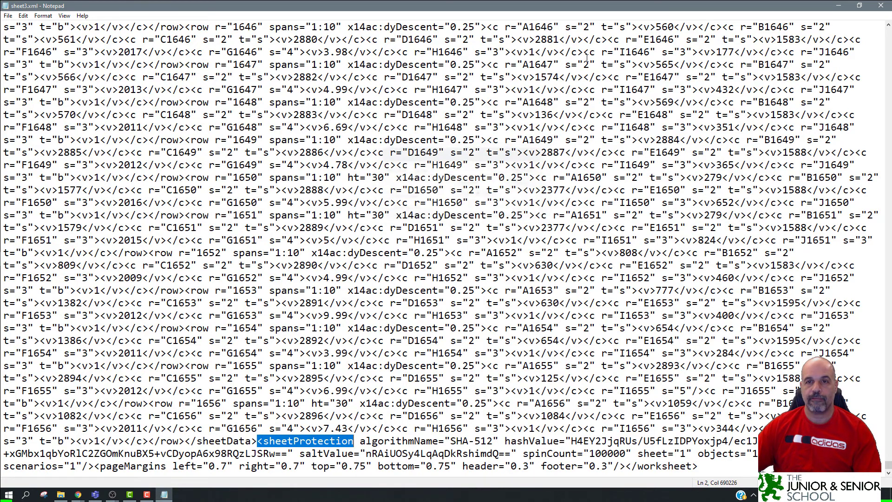
Restore the sheet3.xml window, centre it, and scroll to the full <sheetProtection element at the end.
double_click(619, 9)
drag(617, 7, 447, 74)
scroll(457, 138, down, 20)
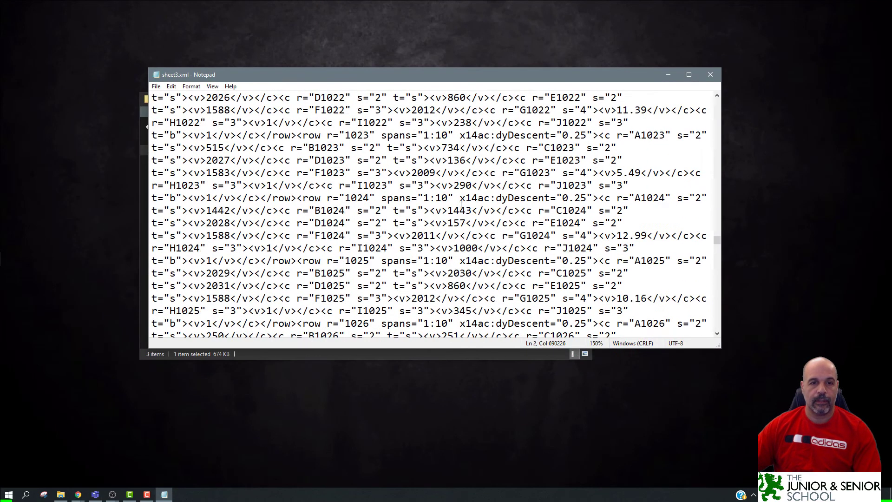
scroll(468, 211, down, 20)
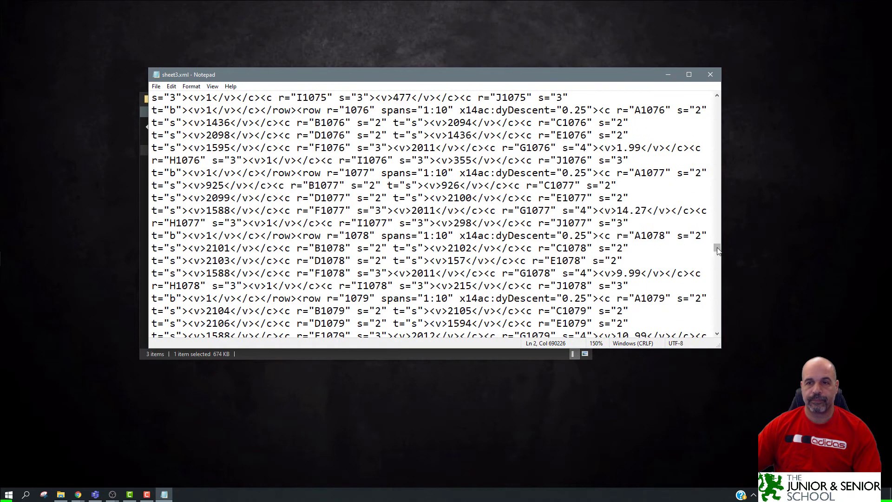
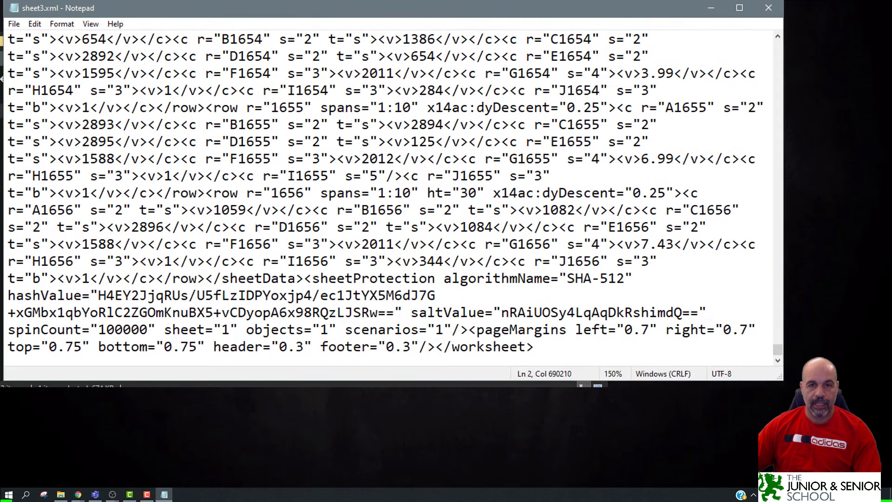
Select the <sheetProtection> element text following the closing sheetData tag in sheet3.xml.
drag(370, 273, 621, 279)
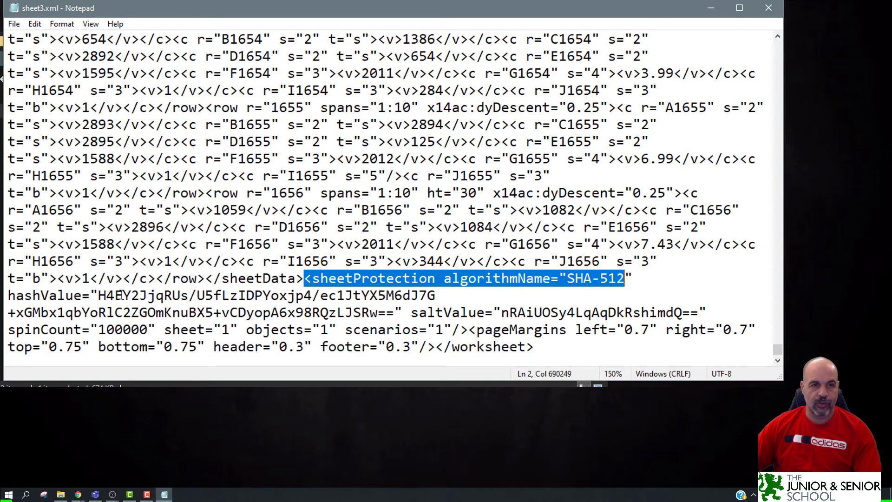
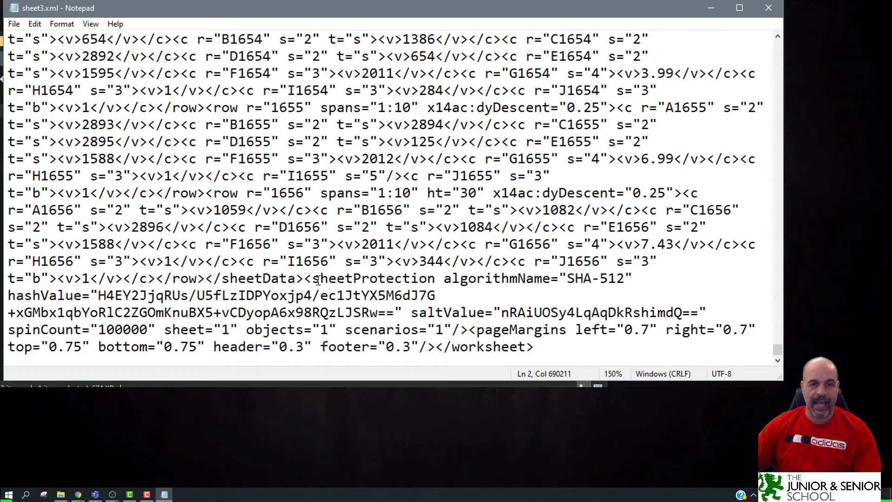
click(305, 278)
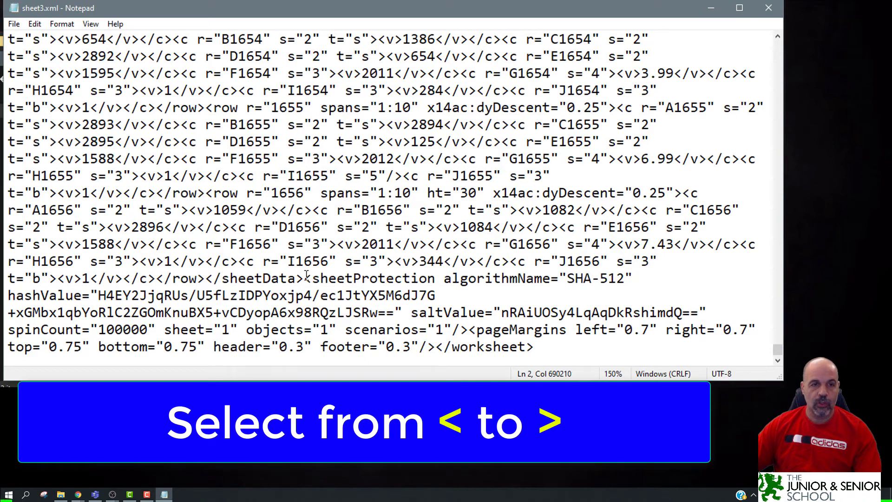
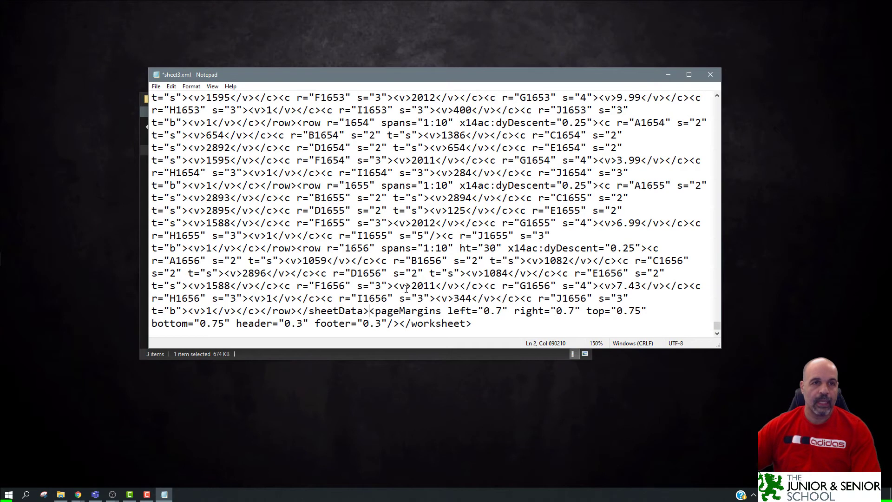
Open Notepad's File menu for the edited sheet3.xml.
click(156, 86)
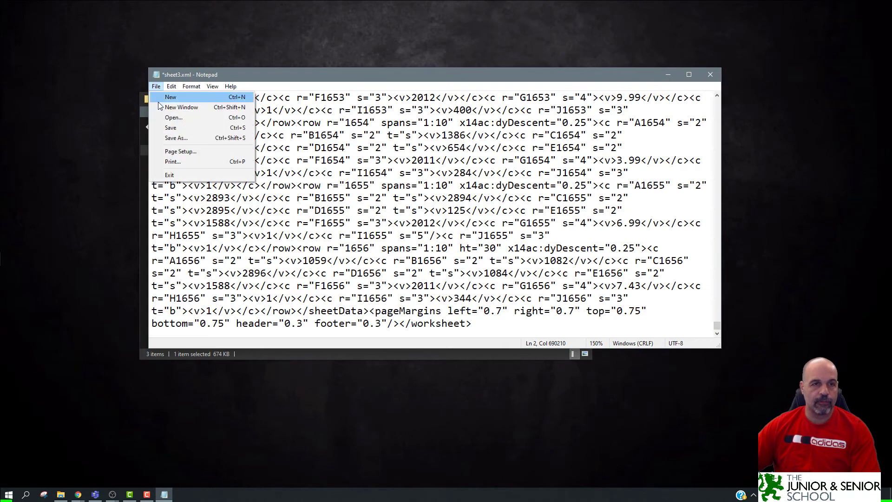
Save the edited file as sheet3.xml on the Desktop, then close Notepad.
click(183, 138)
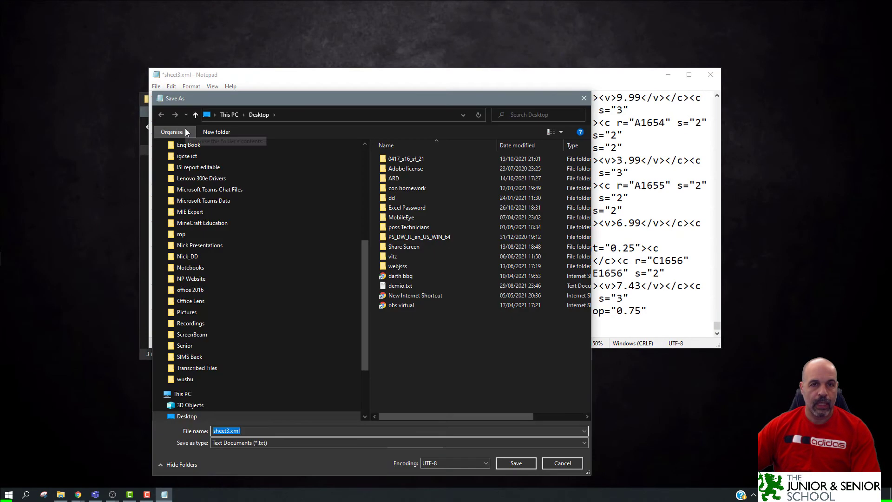
scroll(246, 218, up, 6)
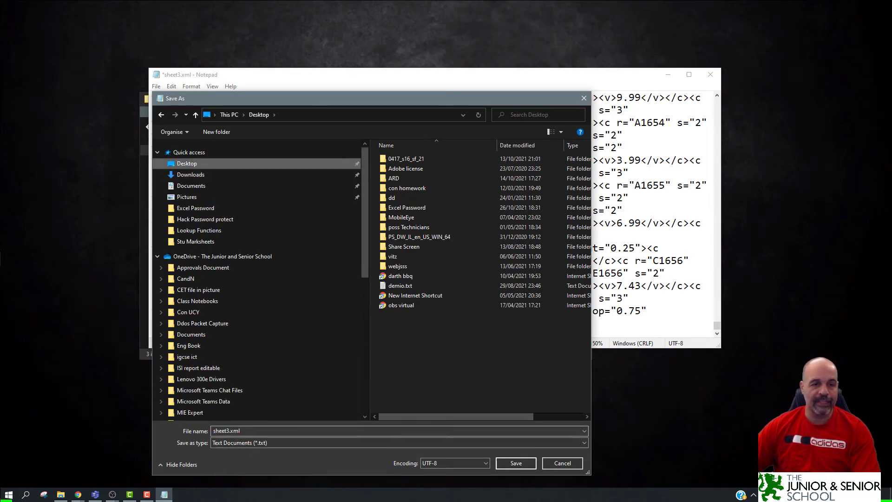
click(515, 462)
click(702, 77)
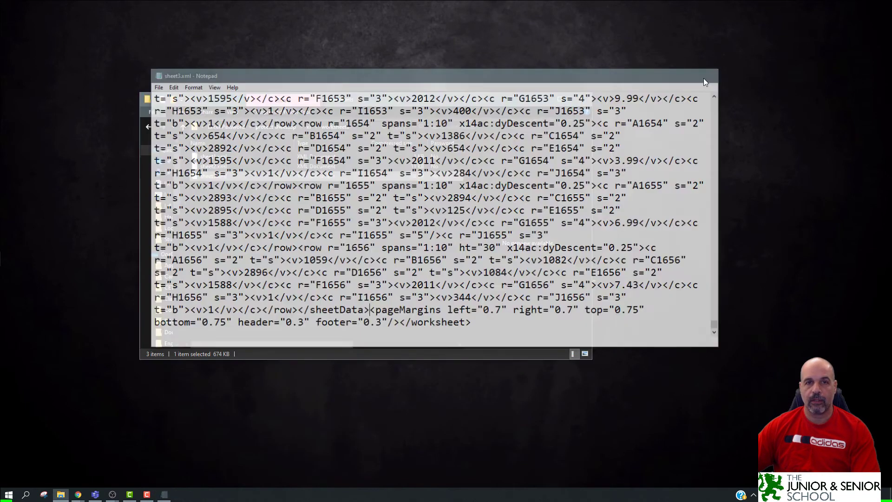
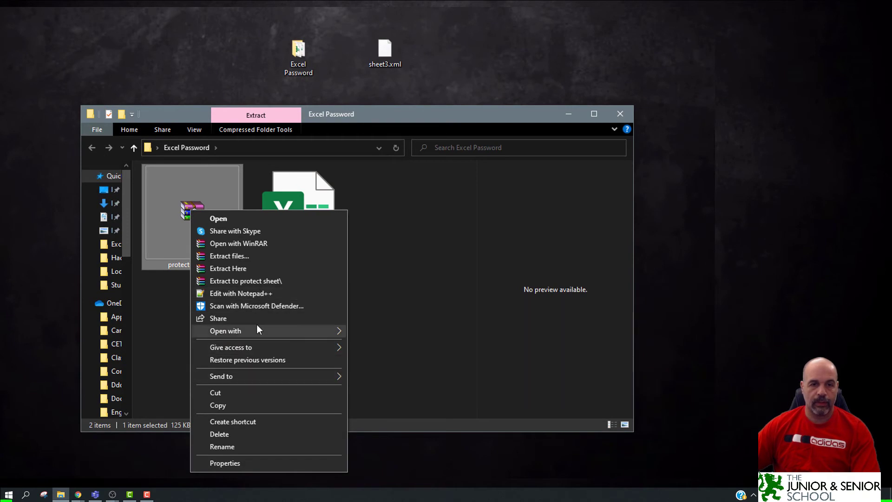
Open protect sheet.zip in Windows Explorer and browse into its xl folder.
mouse_move(256, 332)
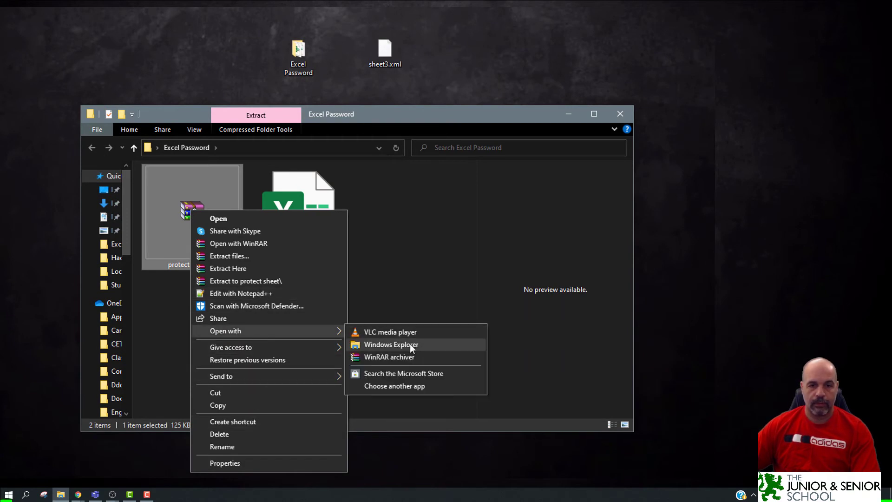
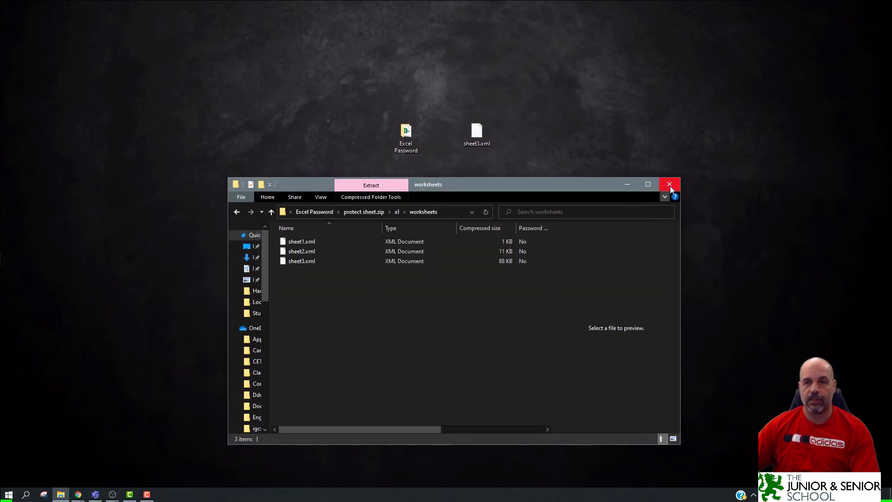
Close the Explorer window showing protect sheet.zip's xl\worksheets folder.
click(670, 186)
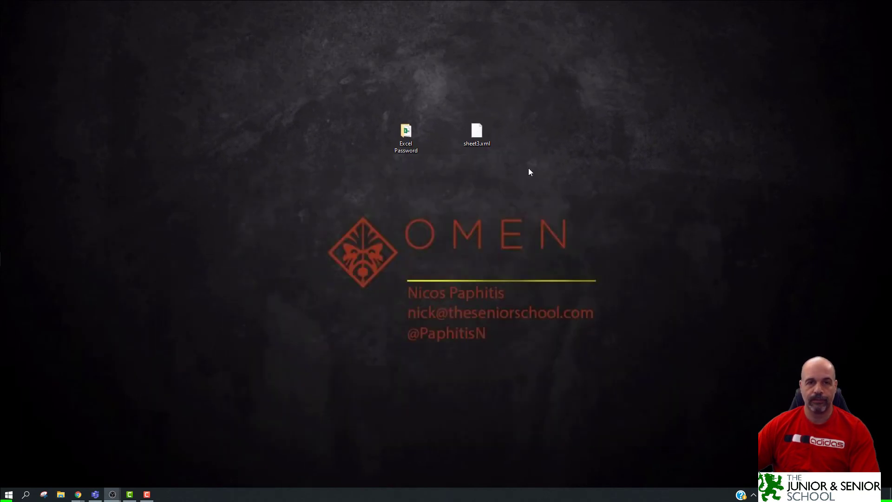
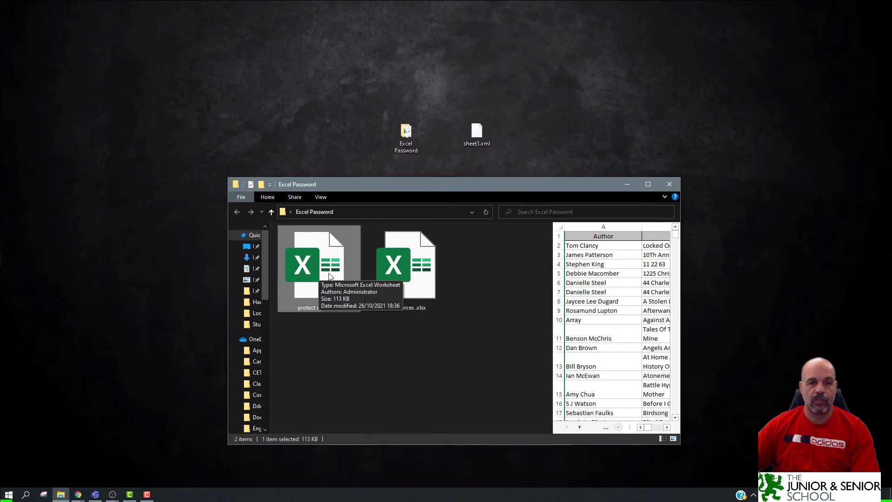
Open protect sheet.xlsx and type test text into L13 and L18.
double_click(329, 275)
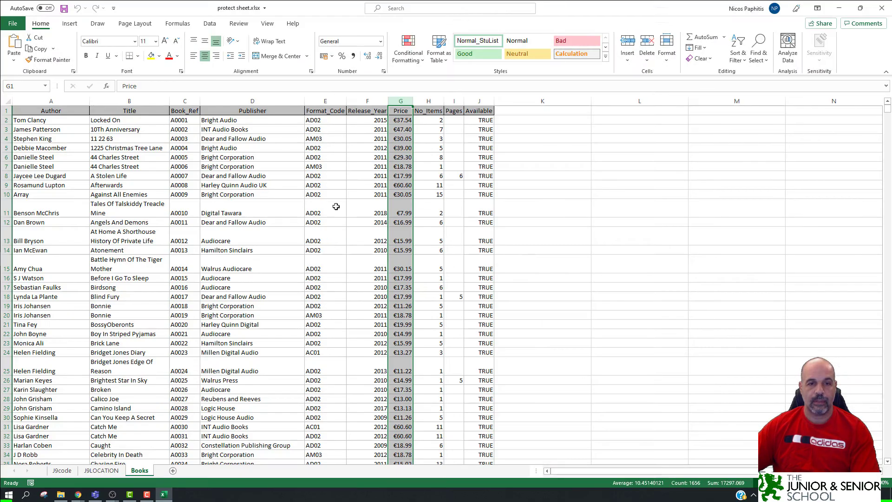
click(604, 237)
text(fasdfasdga)
click(606, 297)
text(asfgaerg)
click(623, 324)
Clear the test entries by deleting the contents of L7:L20.
click(620, 205)
drag(606, 166, 608, 343)
key(Delete)
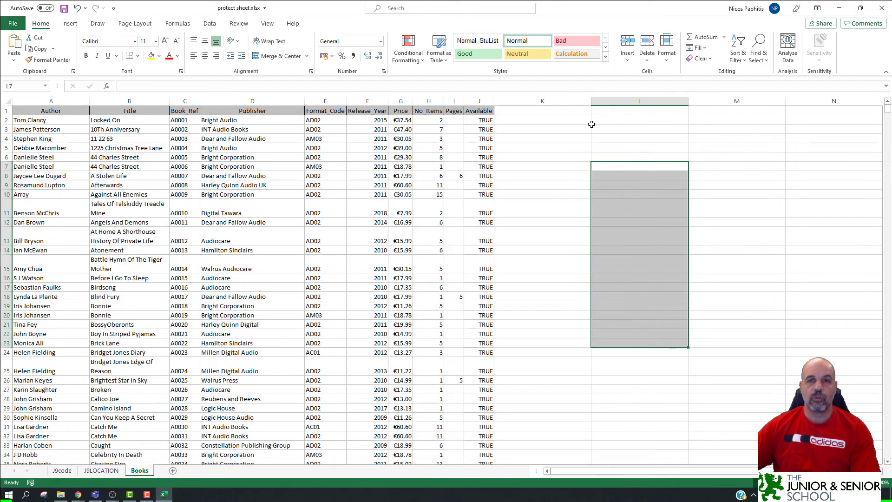
click(571, 128)
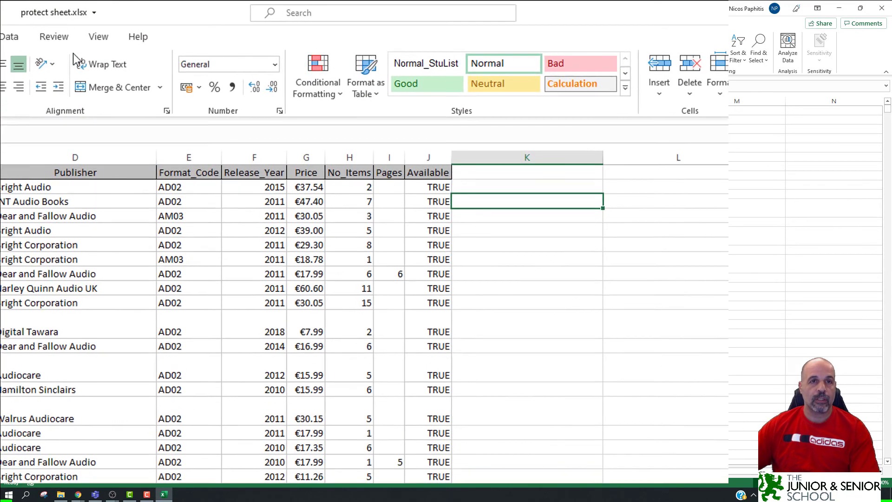
Protect the workbook structure with a confirmed password, save, and close Excel.
click(68, 39)
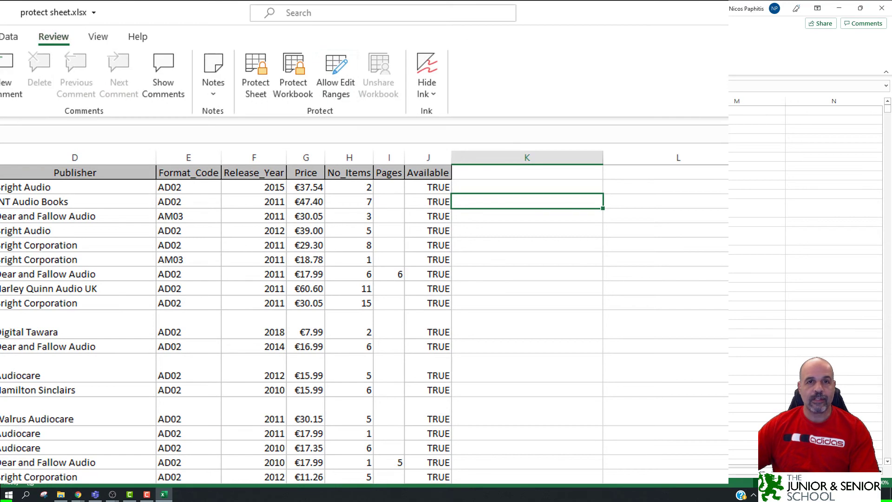
click(300, 96)
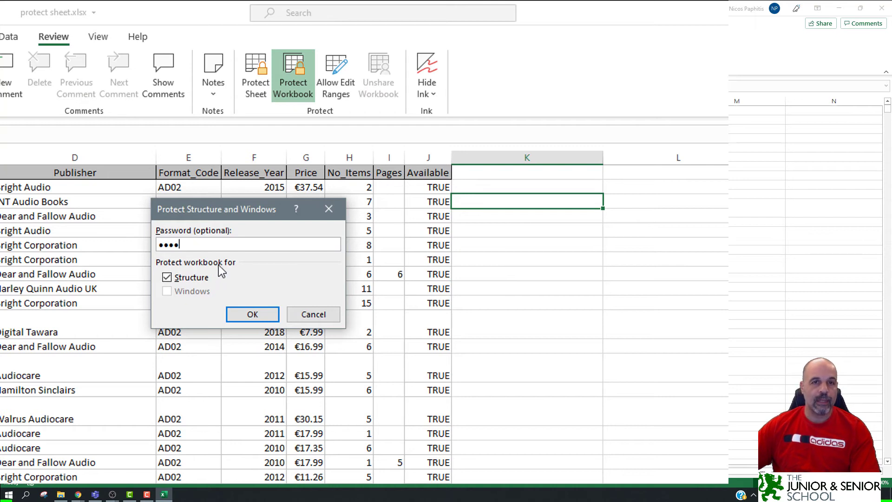
click(255, 313)
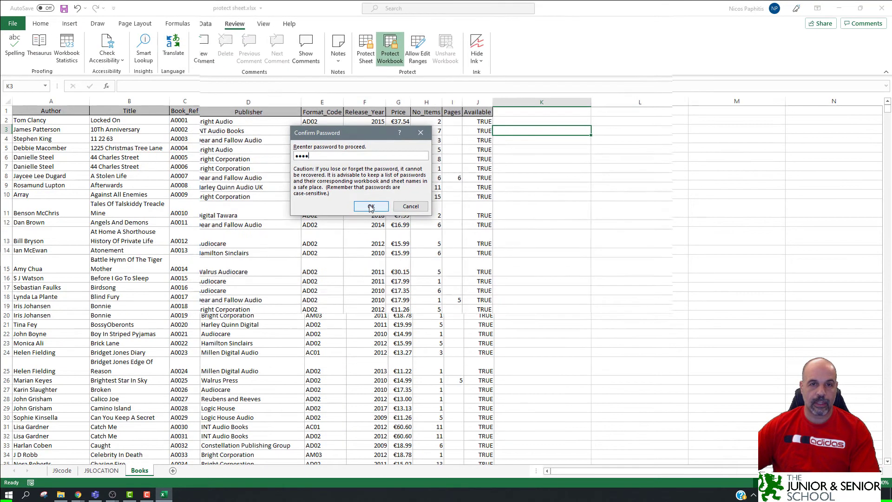
click(263, 319)
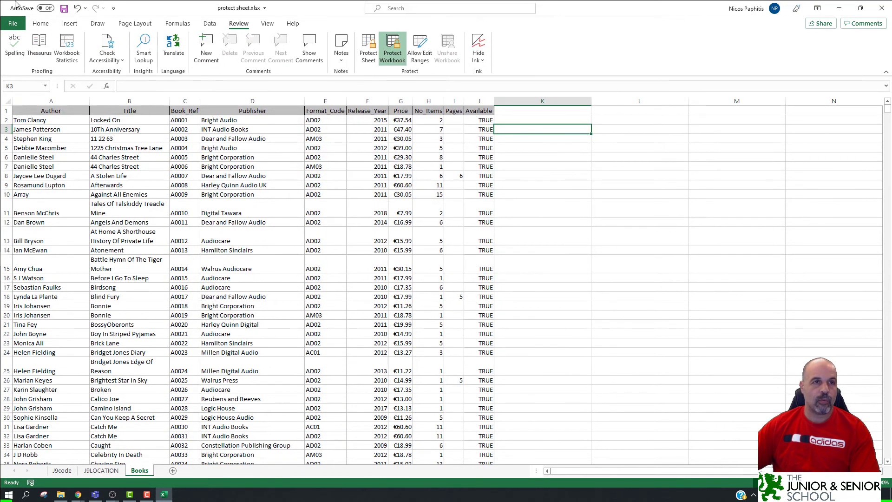
click(64, 9)
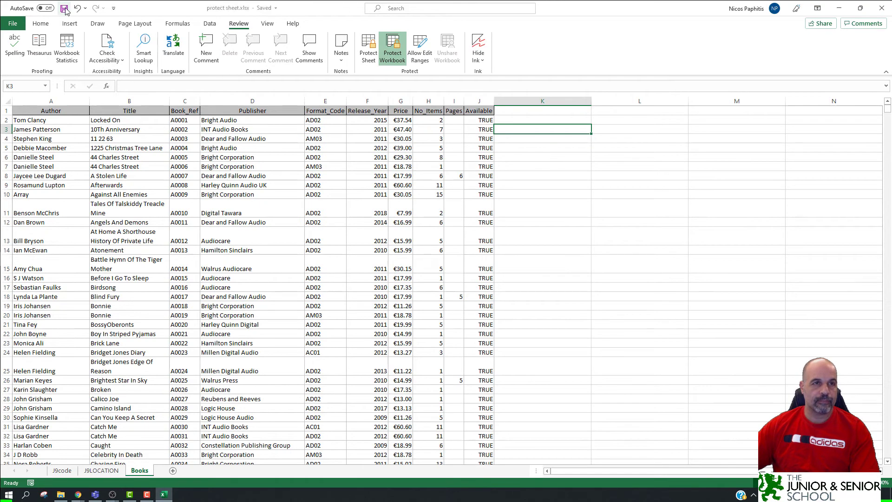
click(875, 10)
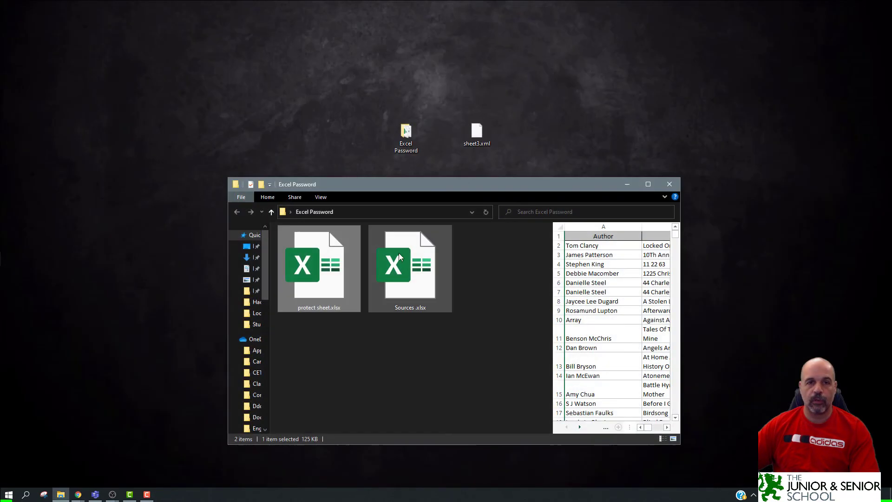
Reopen protect sheet.xlsx, confirm J9LOCATION's Insert/Delete/Rename are greyed out, then go to Books.
double_click(300, 268)
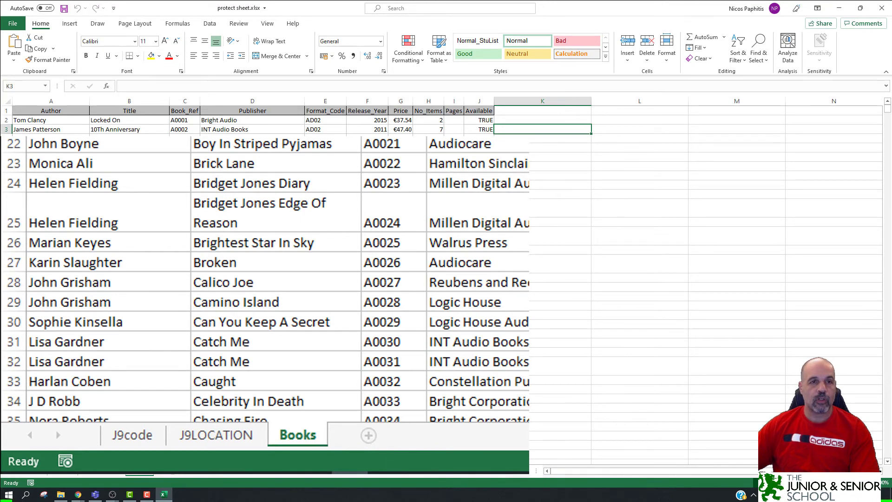
right_click(235, 441)
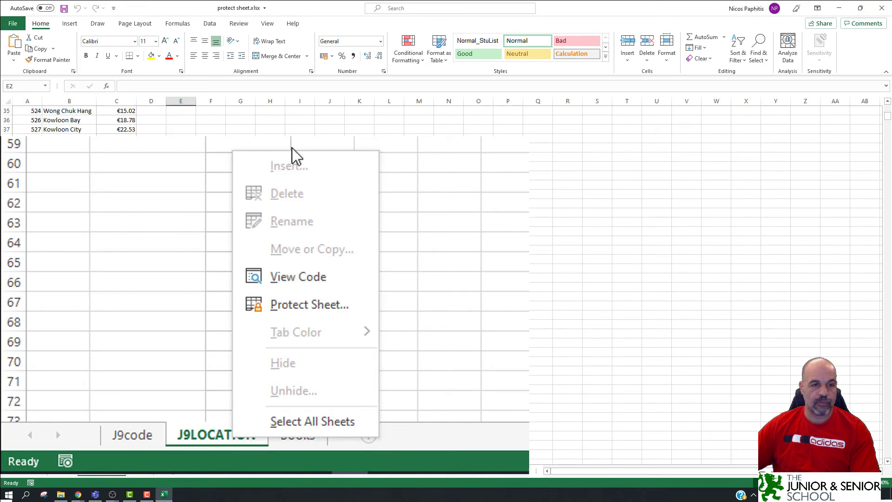
click(297, 435)
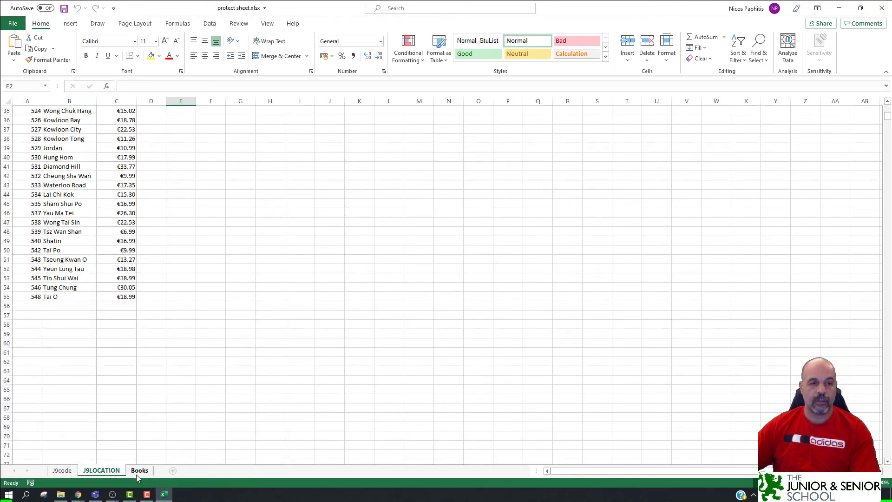
click(141, 471)
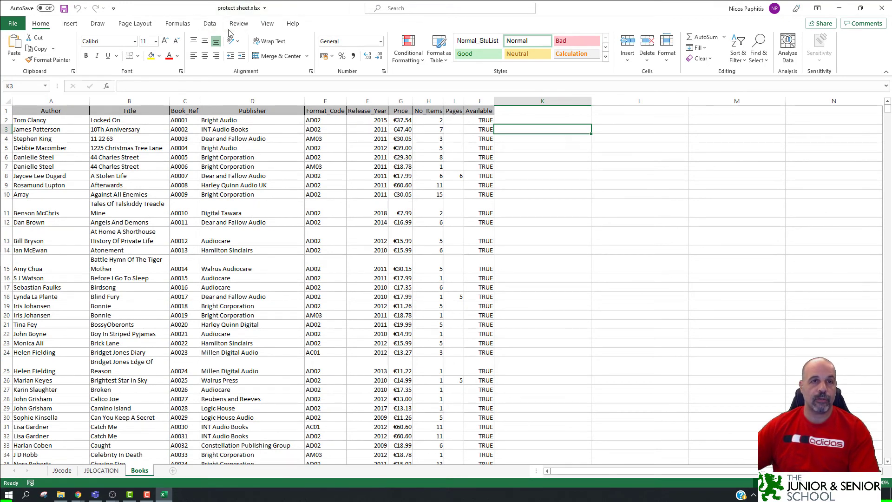
Cancel the Unprotect Workbook dialog, leaving protection on, and close Excel.
click(238, 23)
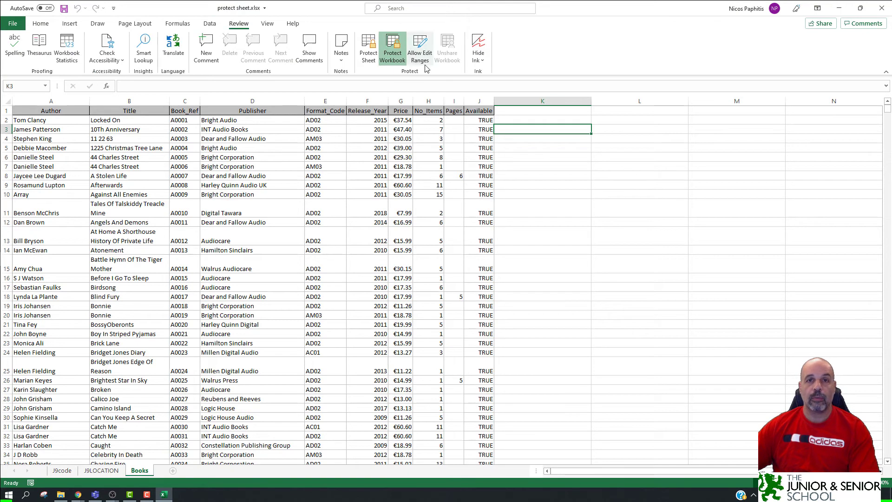
click(392, 50)
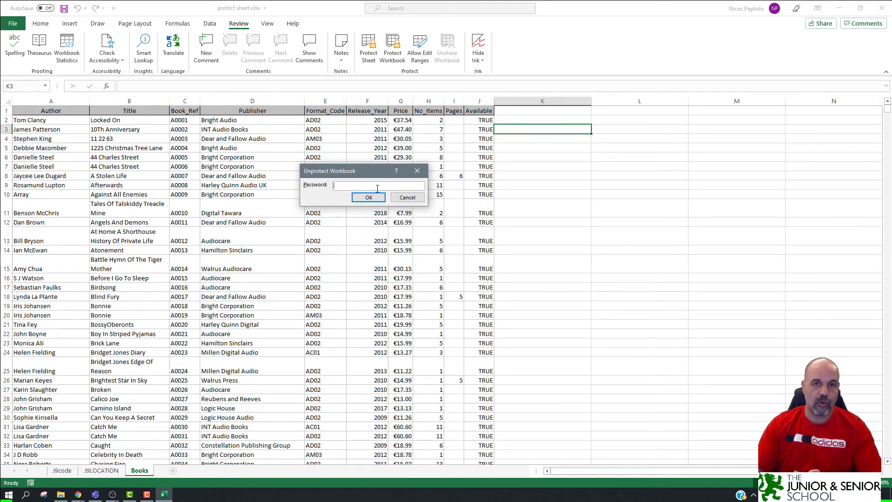
click(407, 198)
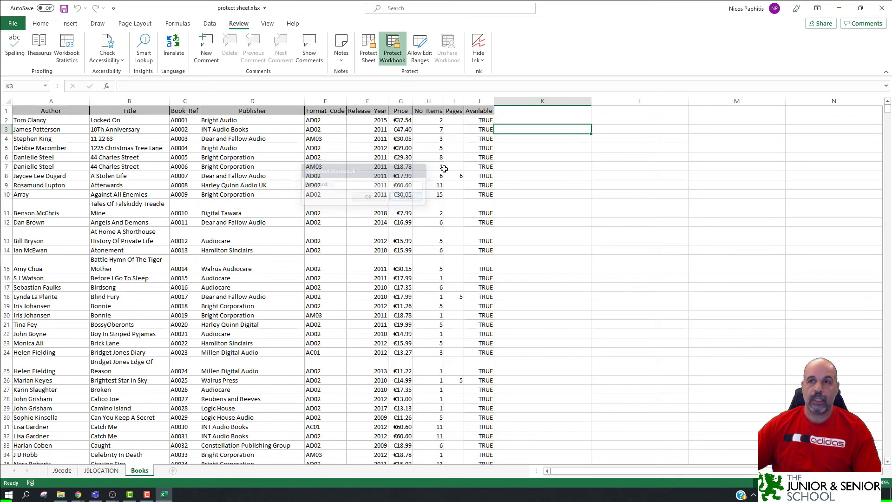
click(884, 9)
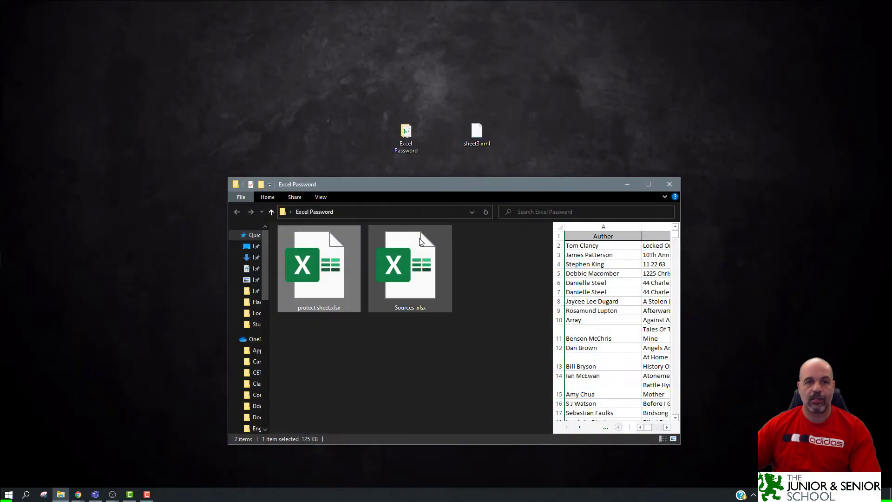
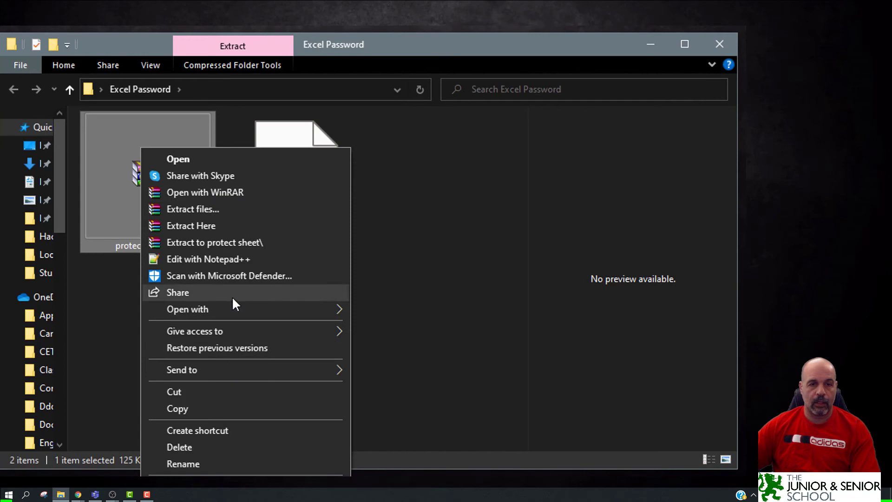
Open protect sheet.zip in Windows Explorer to show its _rels, docProps and xl folders.
mouse_move(231, 309)
click(409, 328)
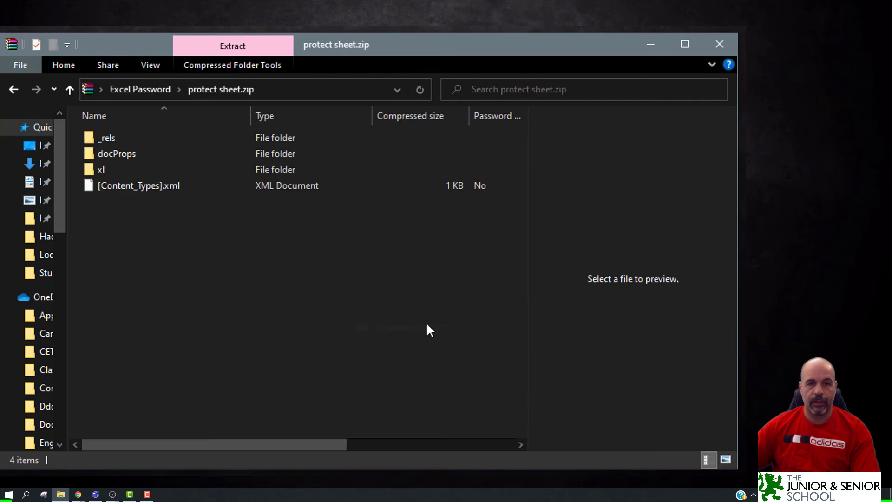
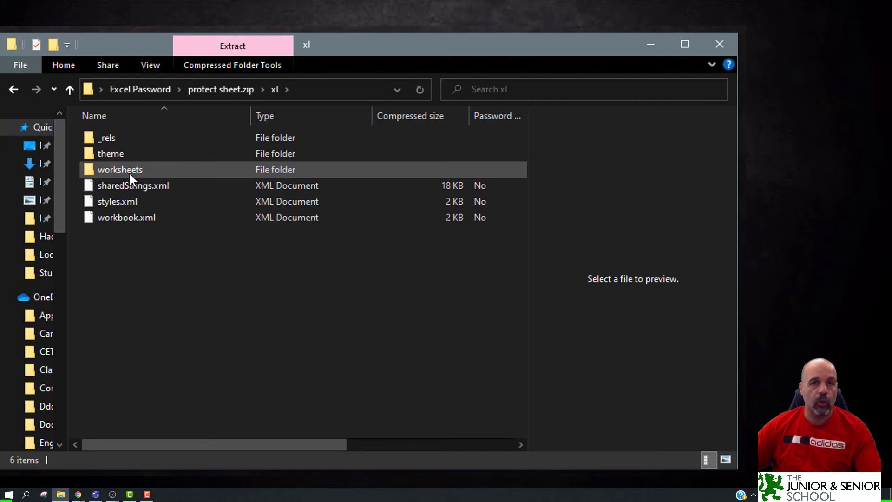
Select workbook.xml in the xl folder of protect sheet.zip.
click(122, 218)
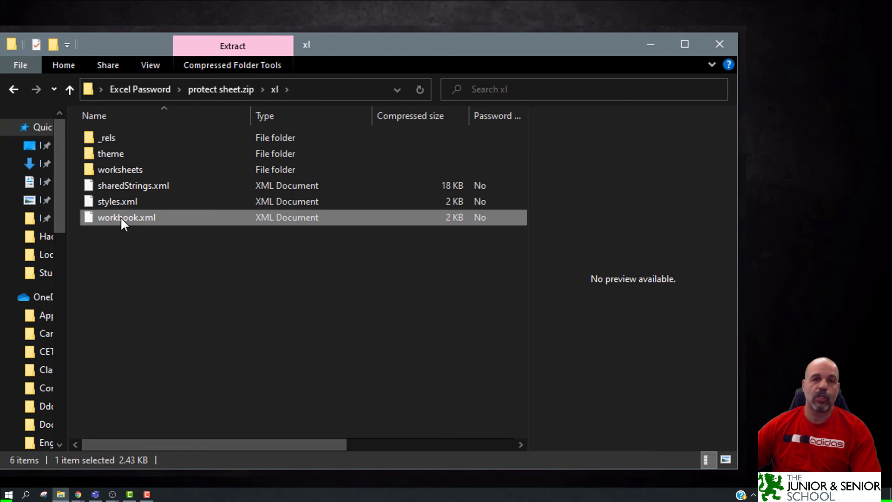
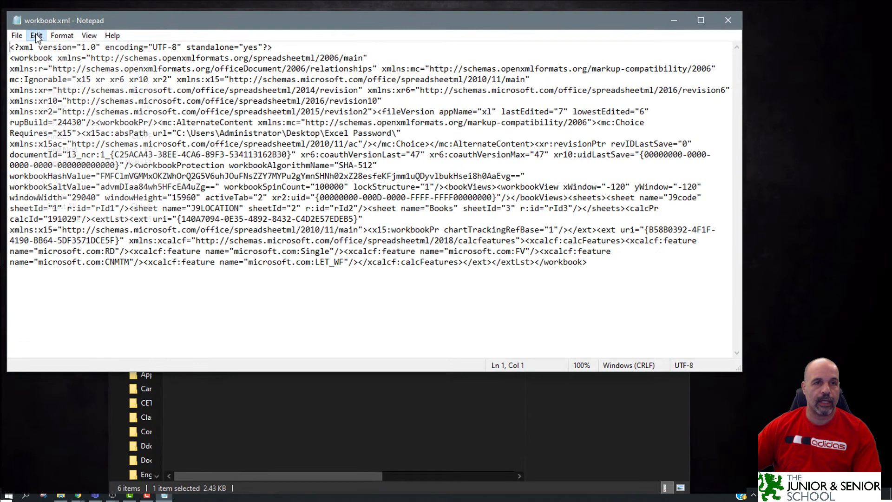
Search workbook.xml for 'workbook' with Find and step through the first matches.
click(171, 86)
click(87, 140)
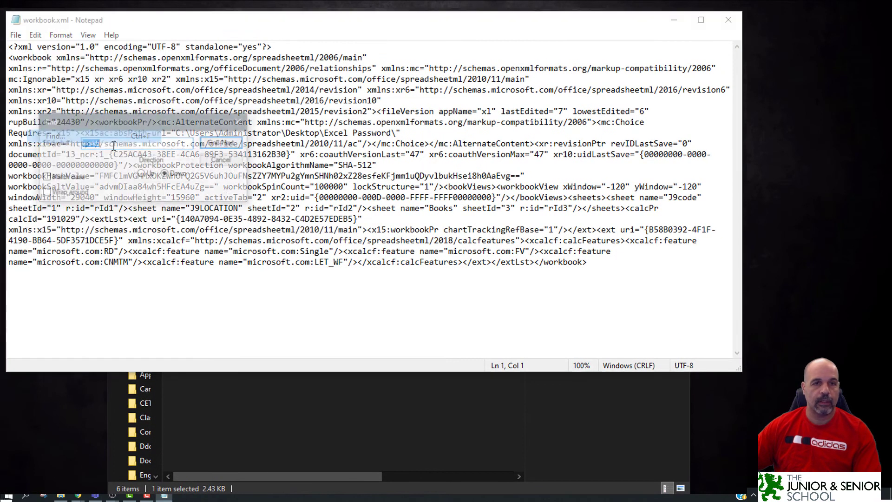
text(w)
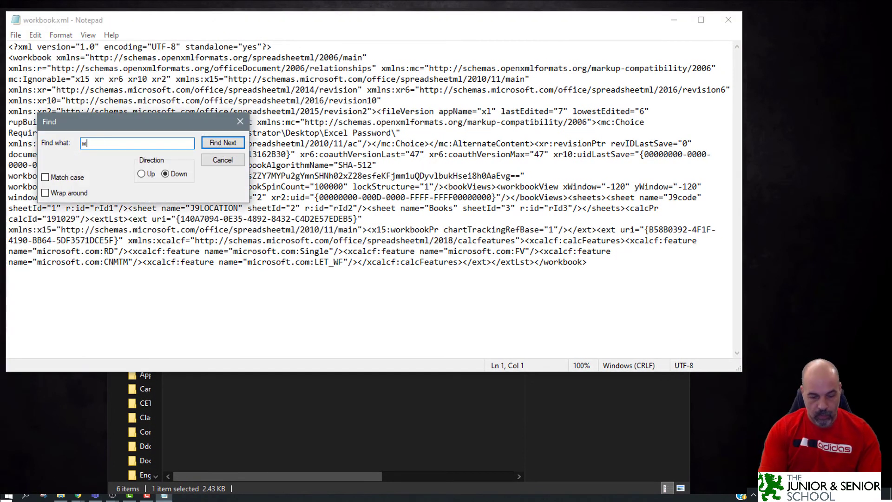
text(orkbookpr)
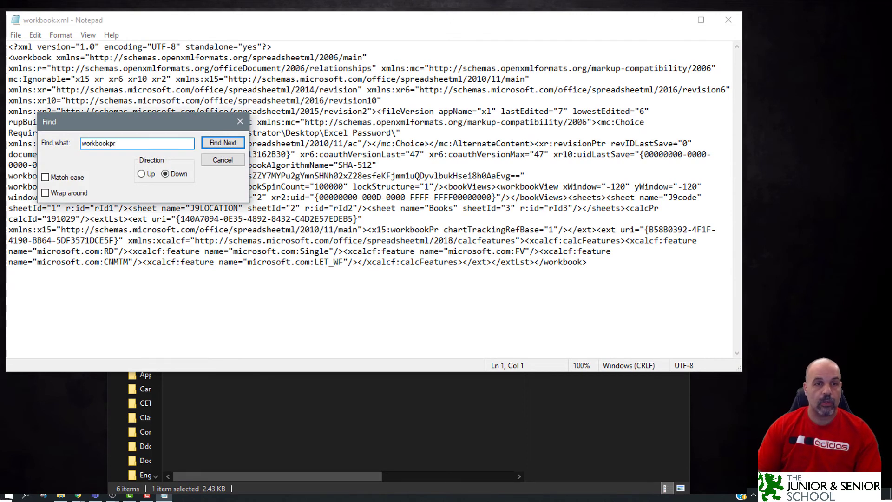
click(217, 143)
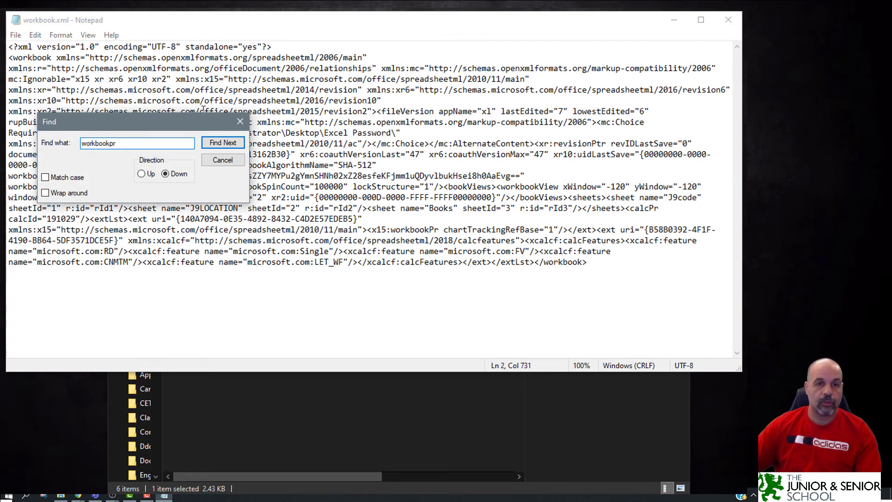
click(215, 145)
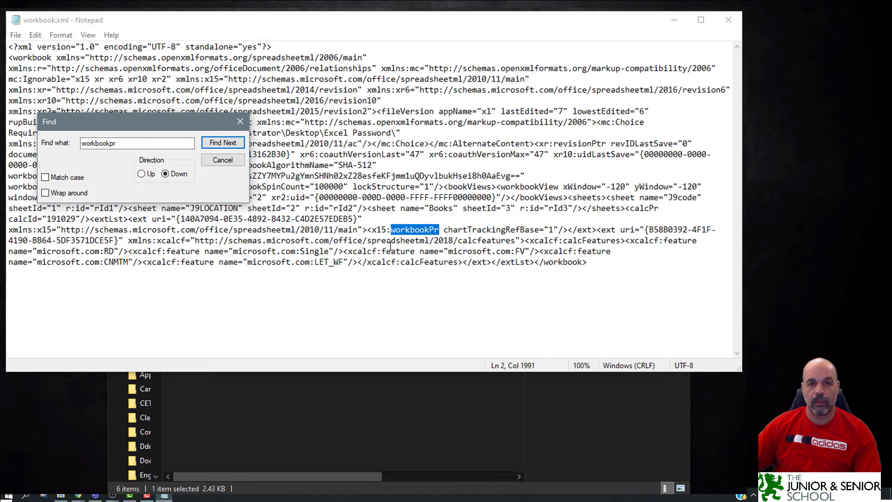
Refine the search to 'workbookpro' with Direction Up, then move the Find dialog off the match.
click(148, 142)
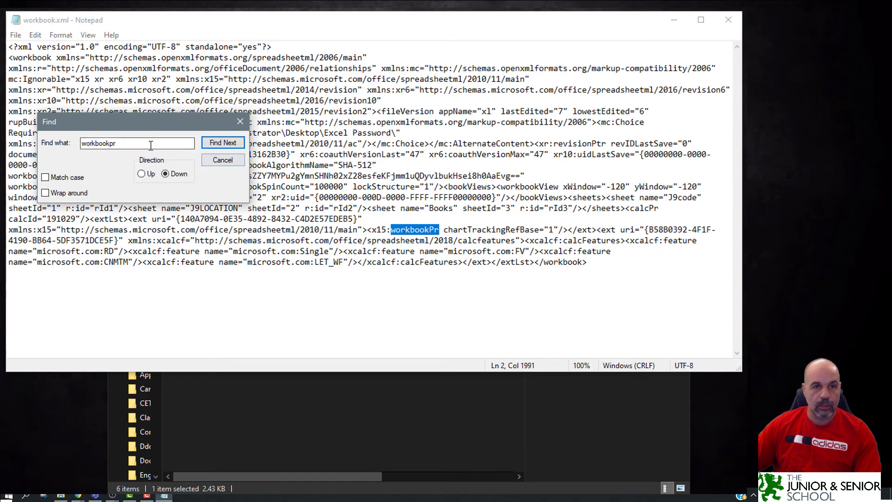
text(o)
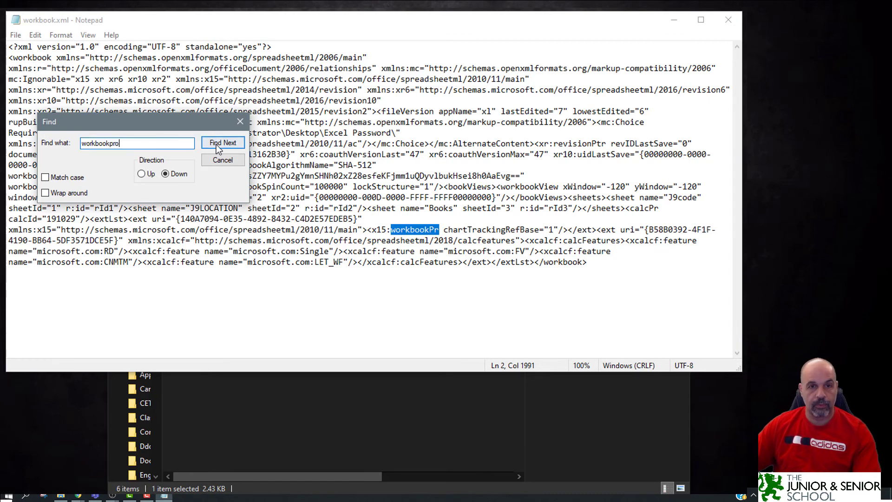
click(220, 146)
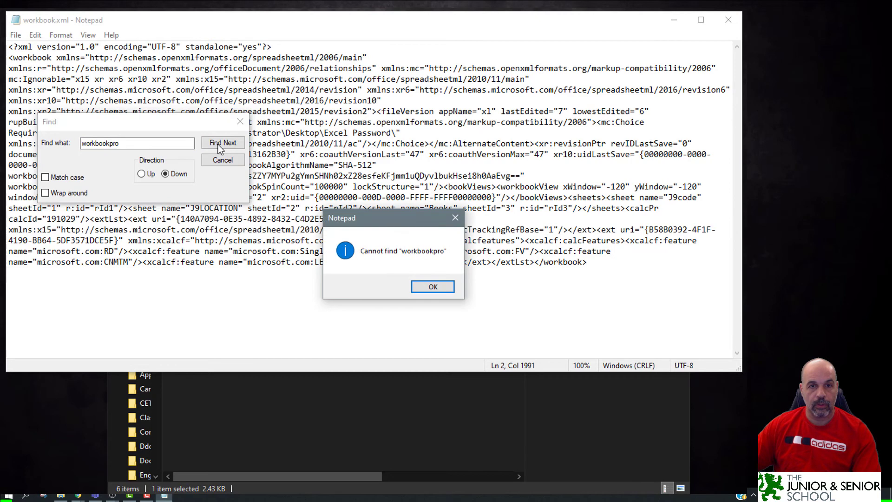
click(432, 287)
click(142, 174)
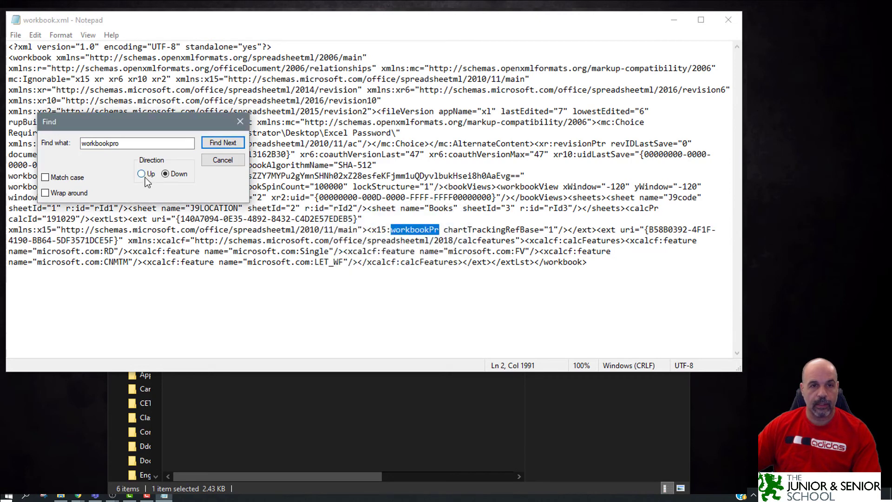
click(212, 144)
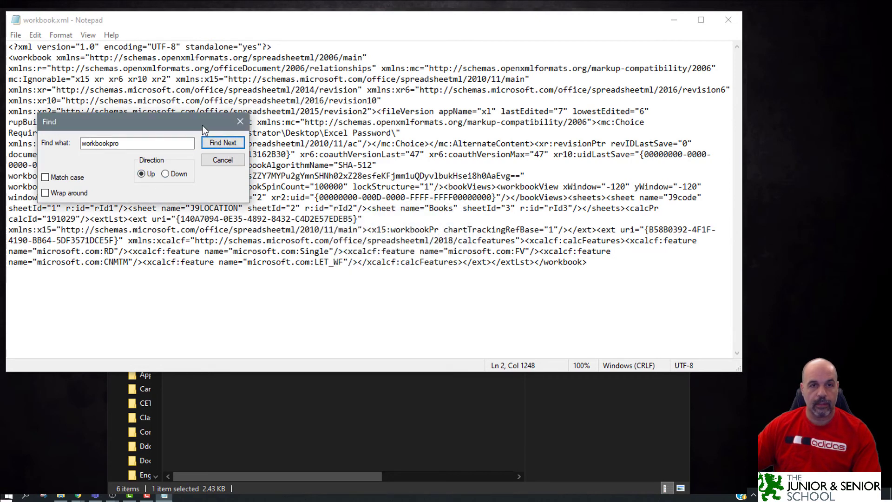
drag(203, 124, 332, 271)
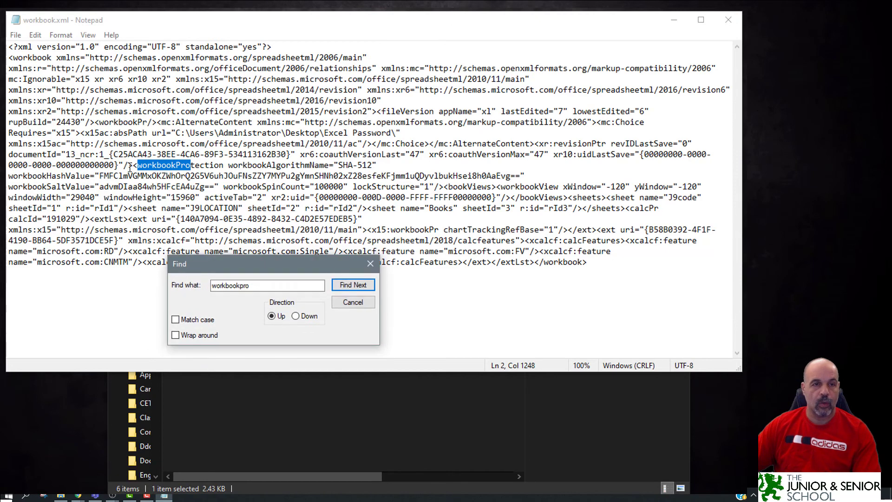
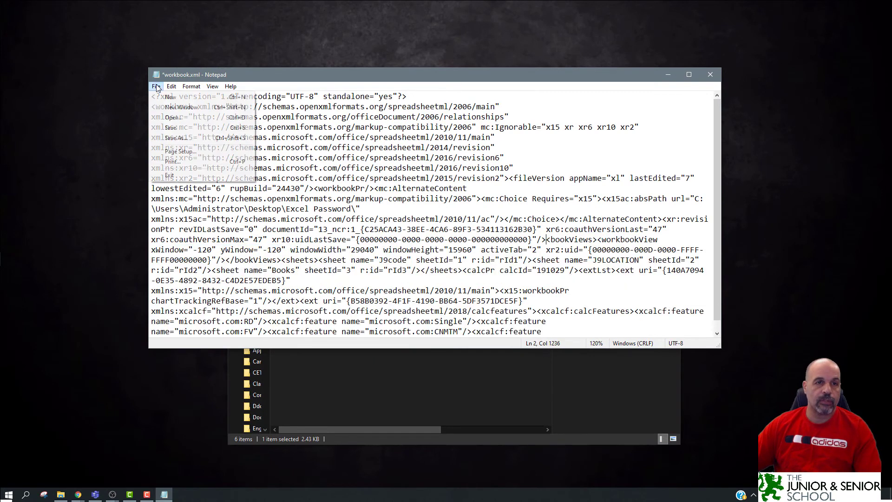
Start saving the edited workbook.xml through Save As under the same name.
click(179, 135)
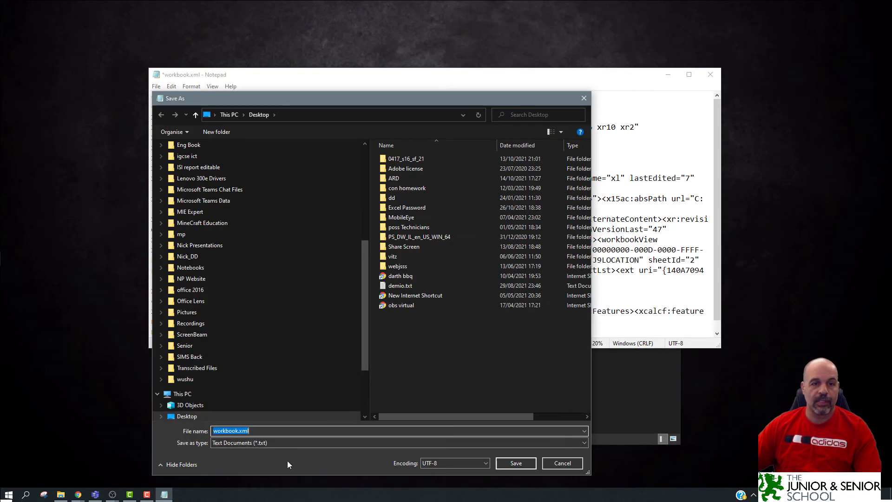
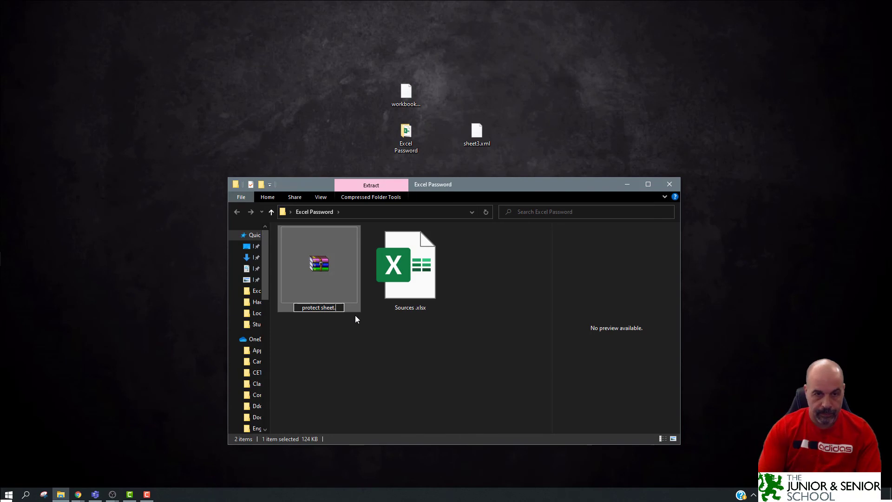
Start renaming the archive so its name reads 'protect sheet.' ahead of the new extension.
text(.)
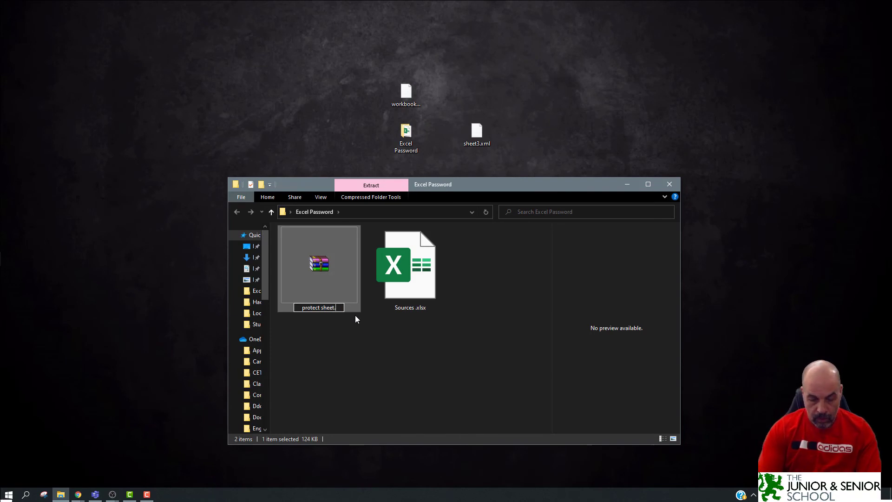
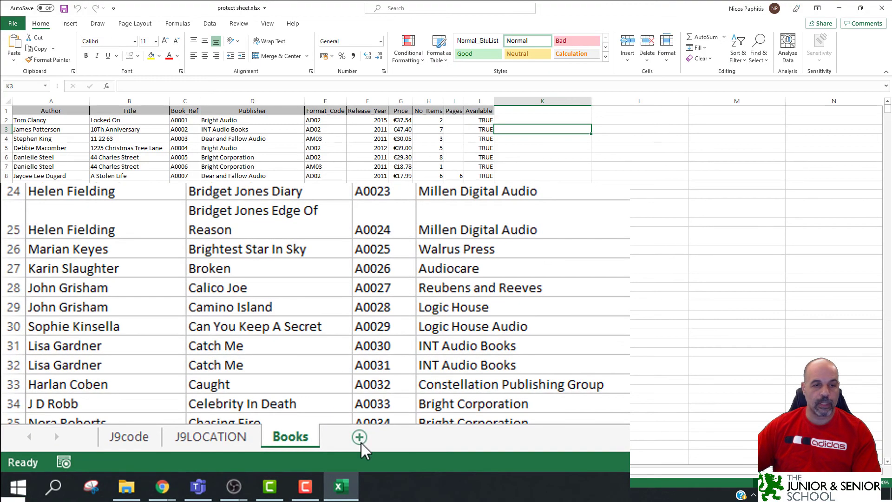
Add and then delete a blank sheet, then close protect sheet.xlsx to trigger the save prompt.
click(173, 470)
right_click(349, 436)
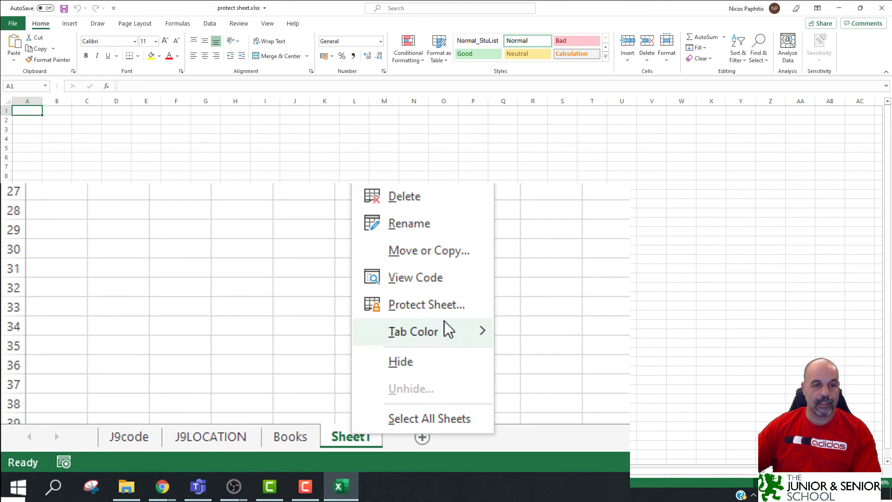
click(471, 193)
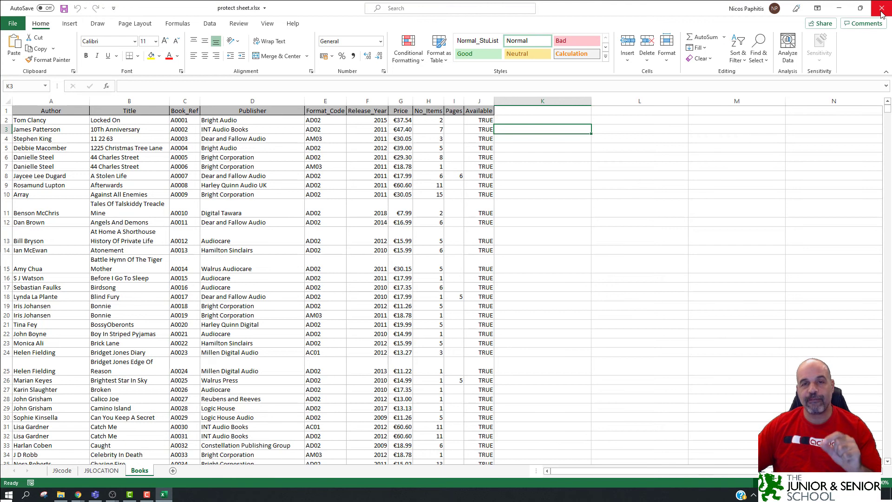
click(881, 14)
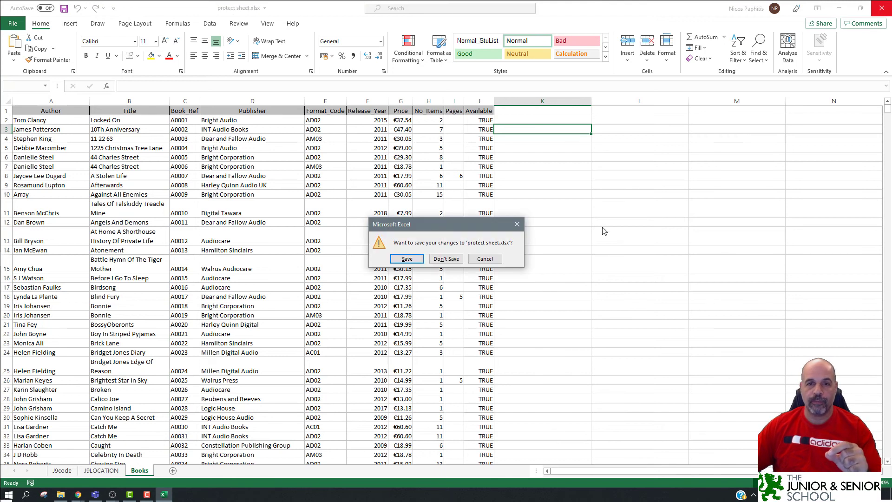
Discard changes, delete protect sheet.xlsx from the folder, and open Sources.xlsx.
click(418, 260)
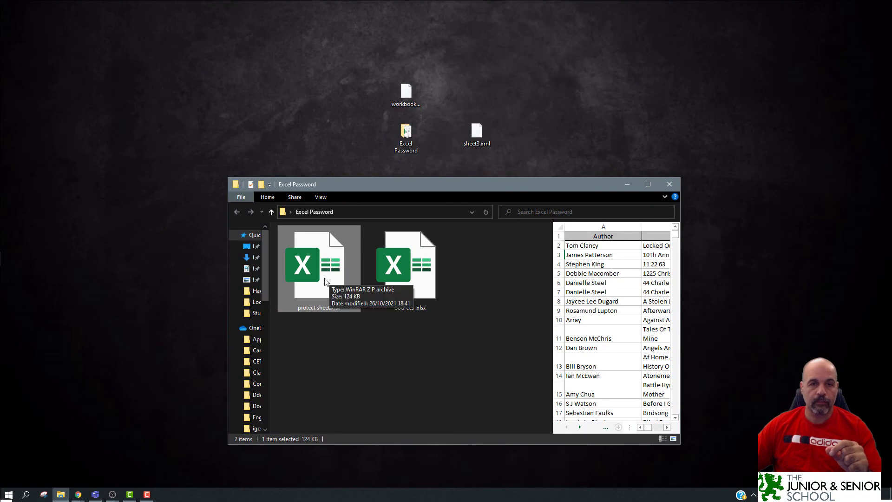
key(Delete)
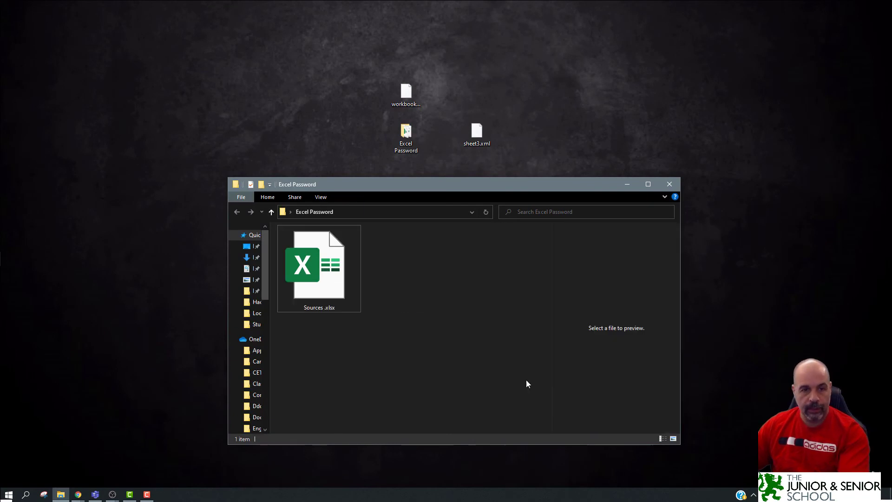
double_click(322, 272)
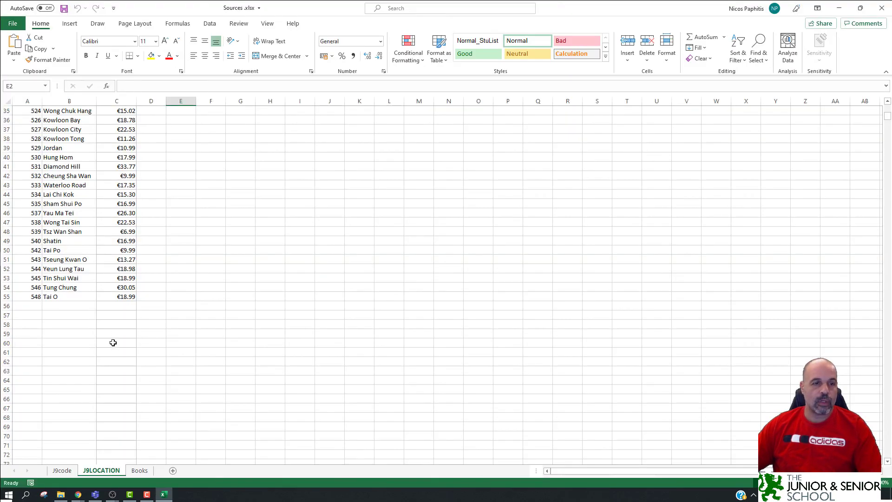
Look through the J9code, Books and J9LOCATION sheets of the Sources workbook.
click(62, 470)
click(139, 470)
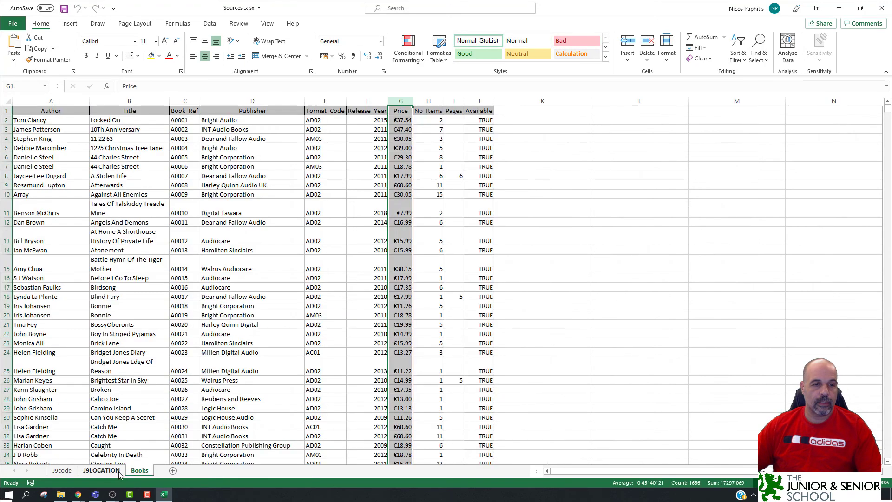
click(102, 470)
Open Save As in the Excel Password folder and append 'Read only' to the Sources file name.
click(13, 23)
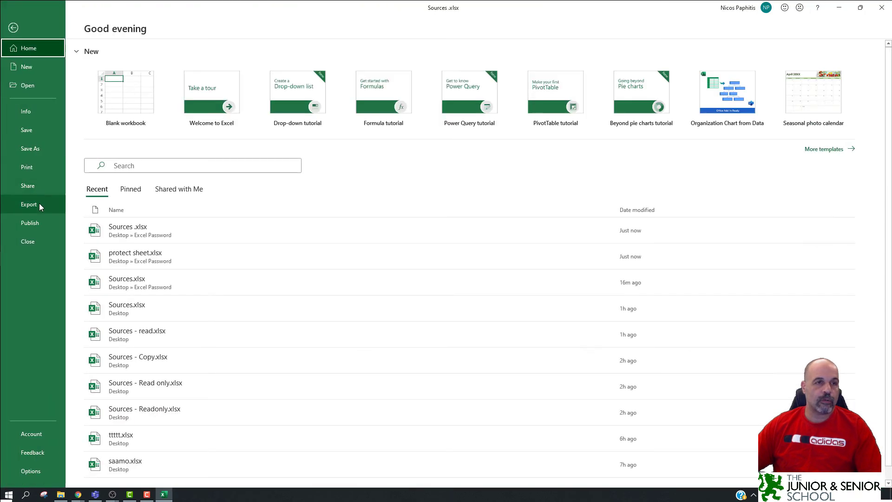
click(38, 152)
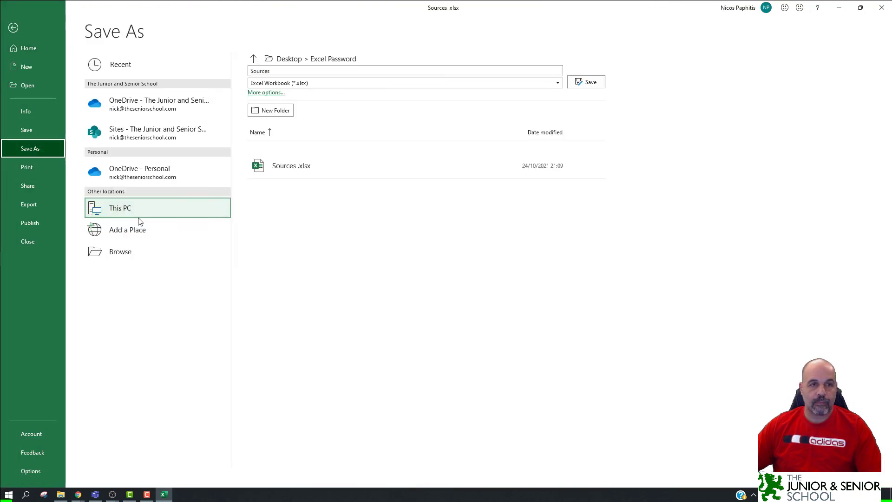
click(118, 253)
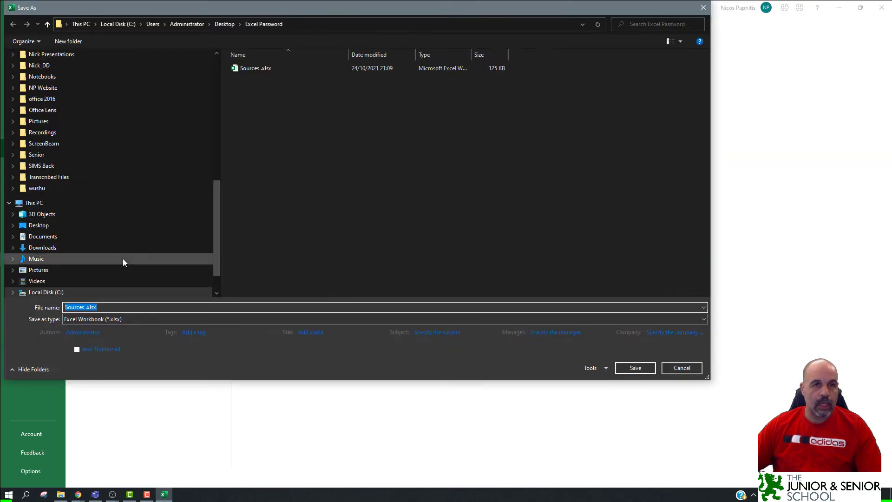
drag(232, 230, 247, 60)
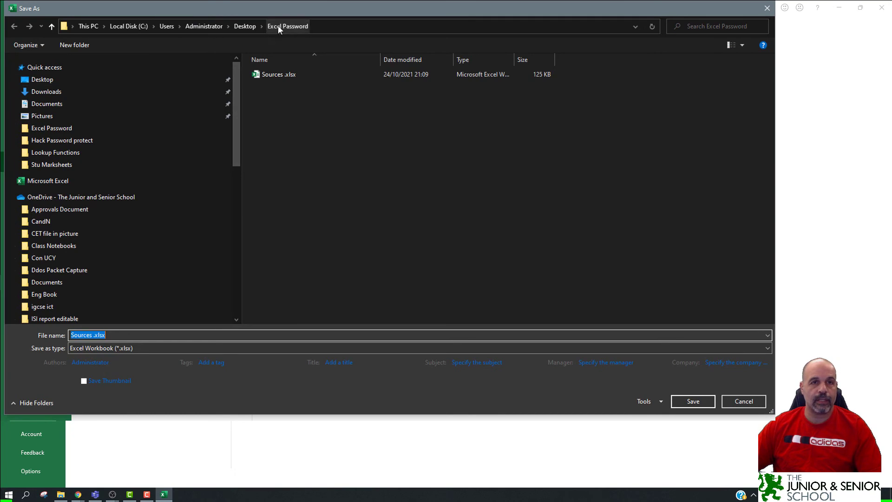
click(92, 335)
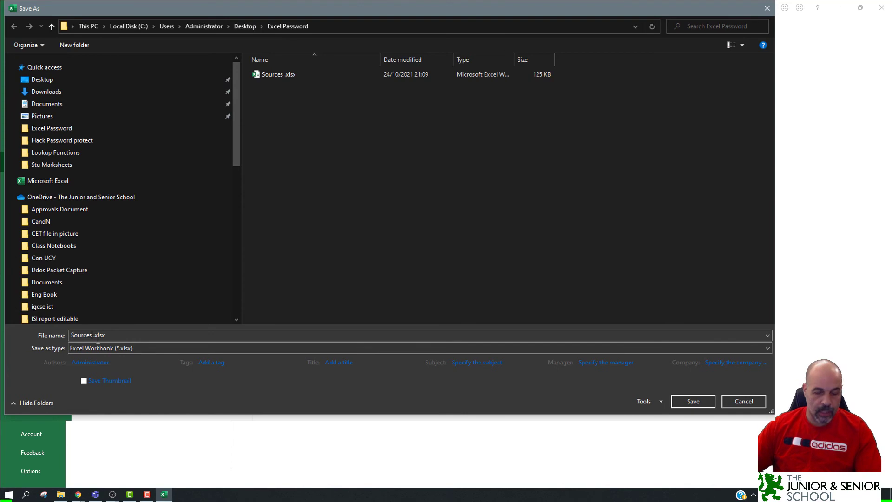
text(Read onl)
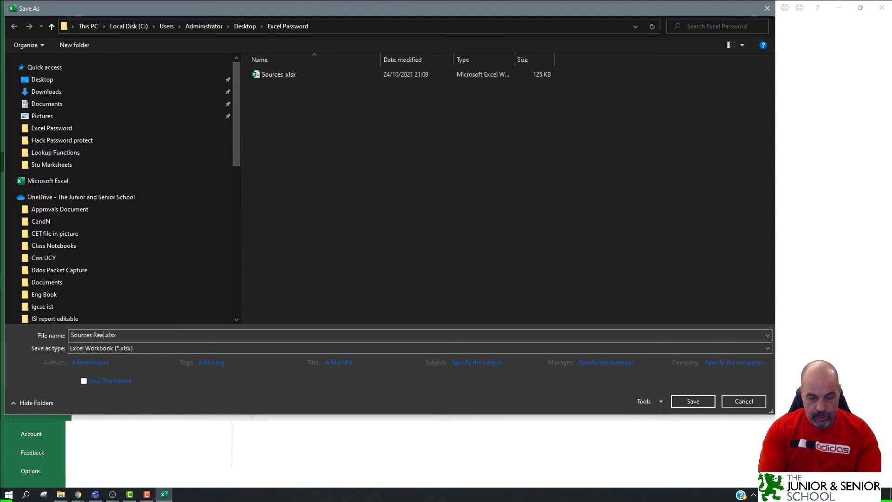
text(y)
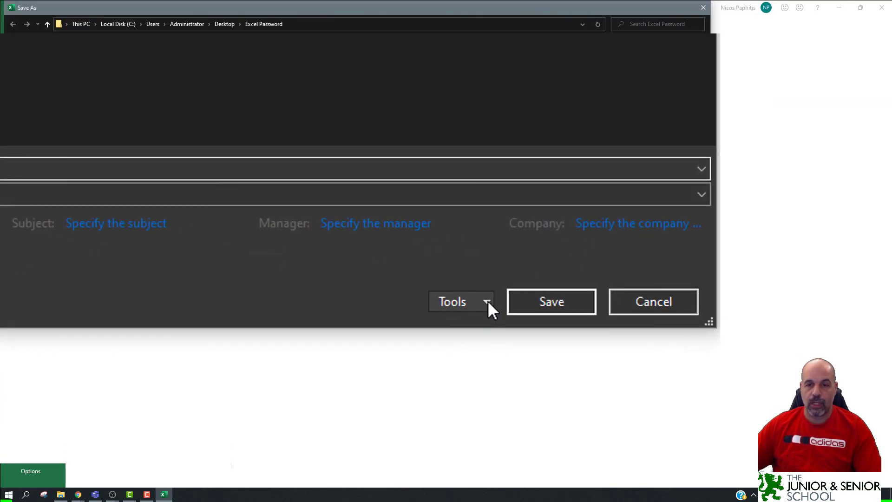
Set and confirm a password to modify in General Options, then save as Sources Read only .xlsx.
click(487, 301)
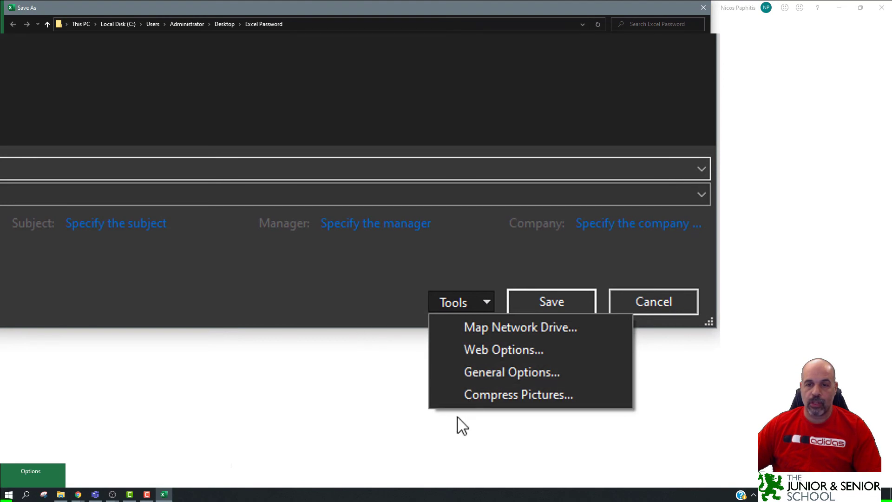
click(567, 369)
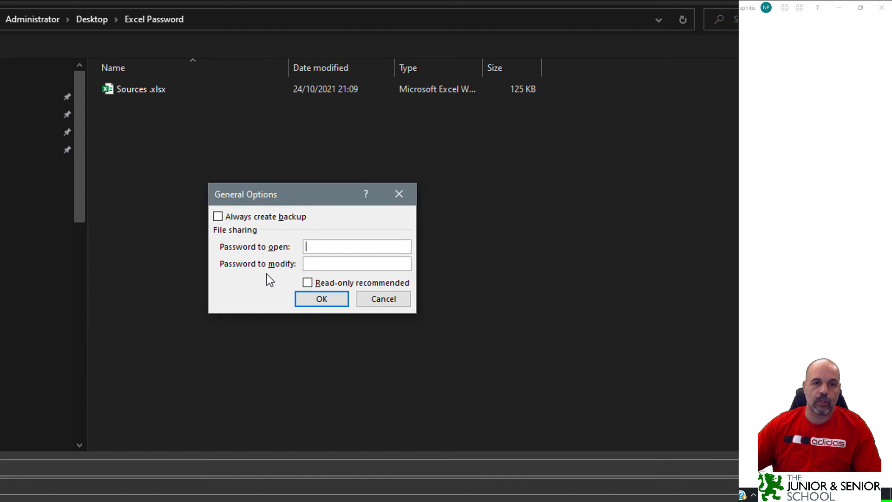
click(348, 264)
text(1234)
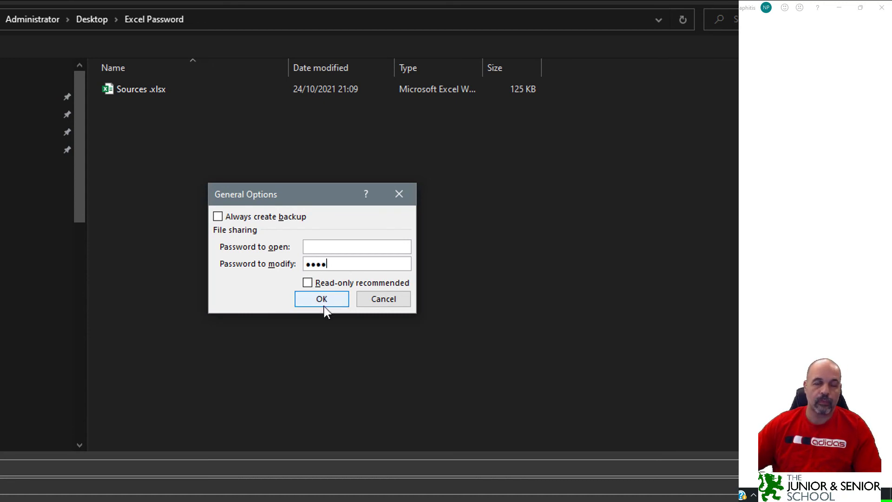
click(324, 303)
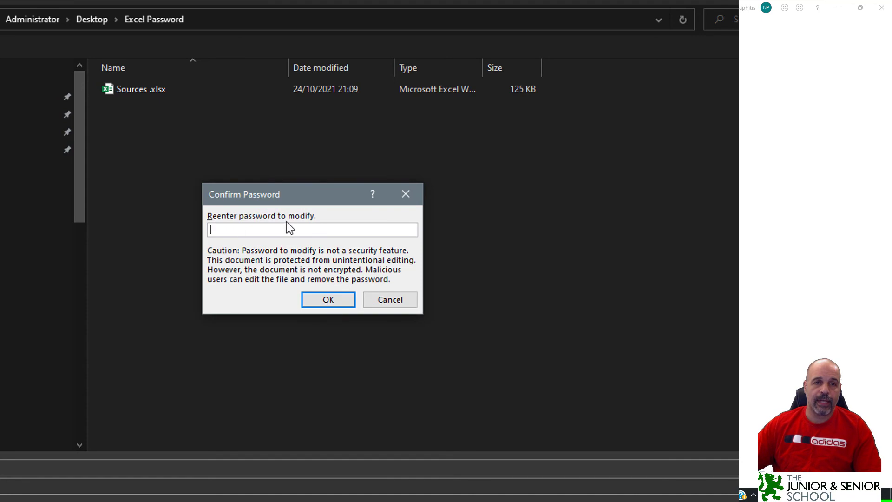
text(1234)
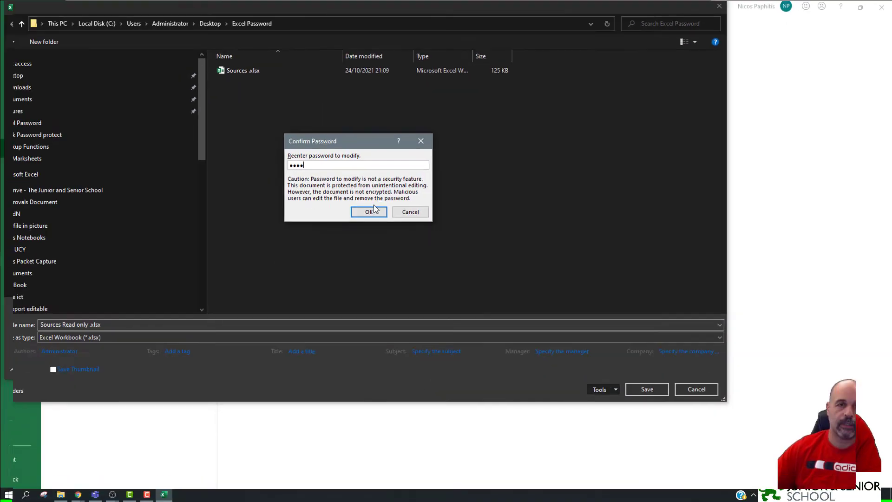
click(372, 210)
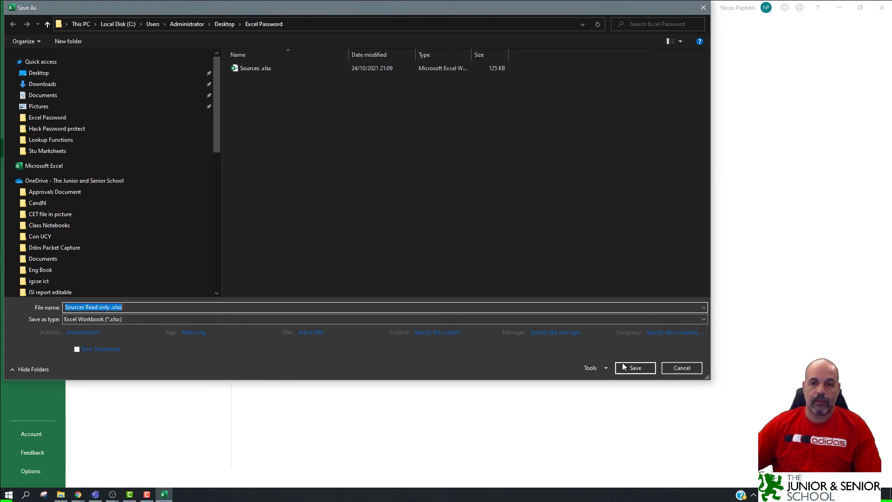
click(635, 368)
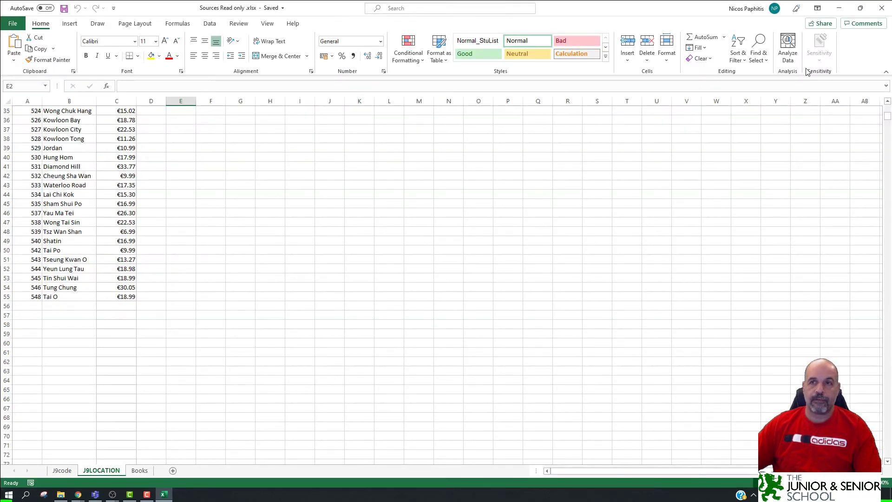
Close Excel and reopen Sources Read only .xlsx as read-only without the password.
click(881, 8)
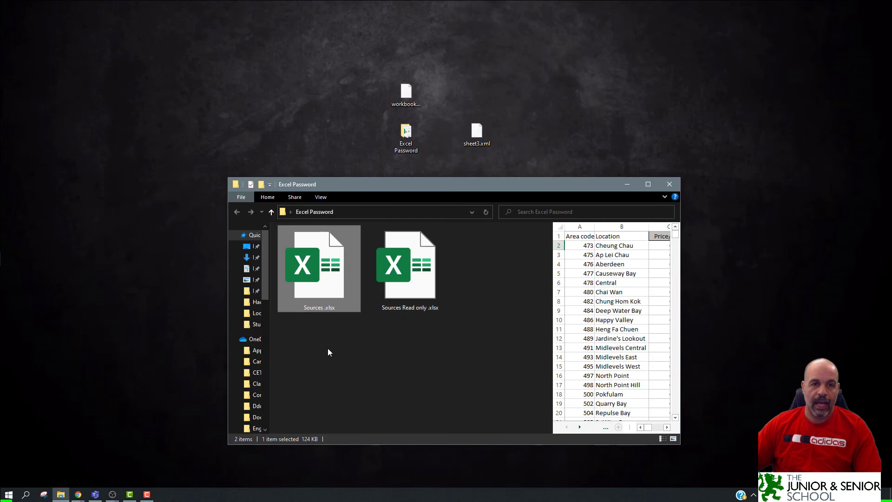
click(418, 272)
double_click(418, 272)
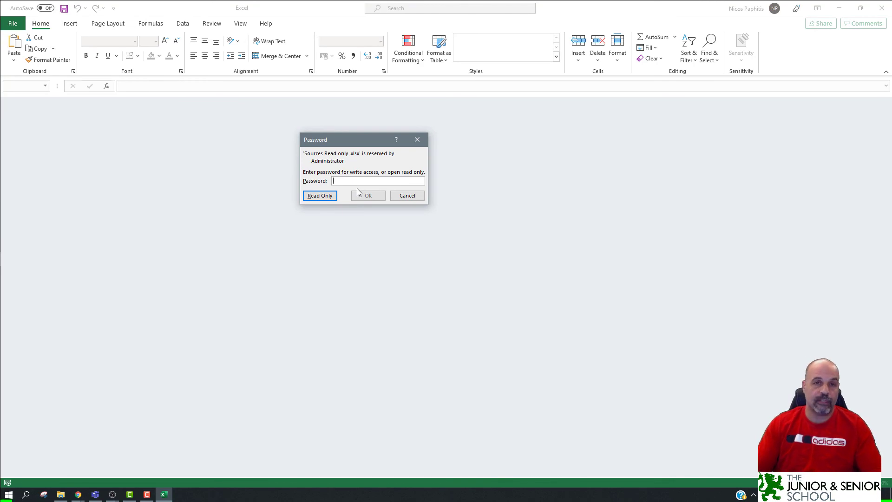
click(324, 199)
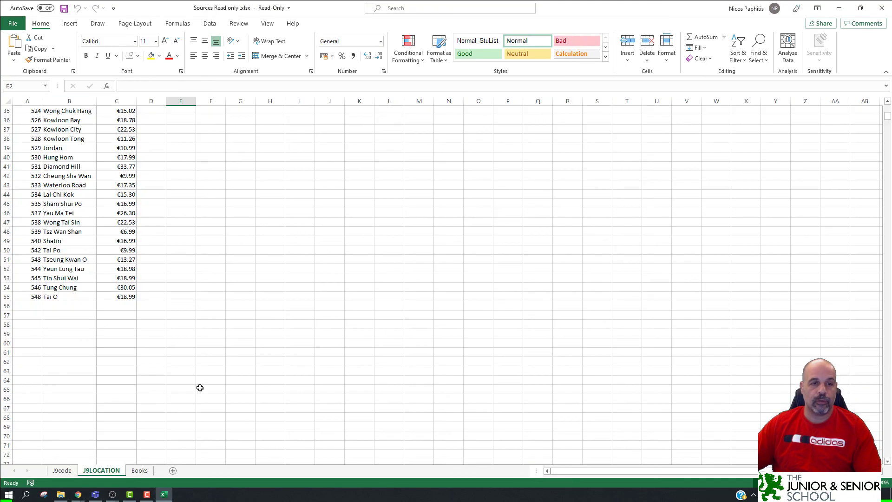
Check the J9code and Books sheets of the read-only copy, then close Excel.
click(62, 470)
click(139, 470)
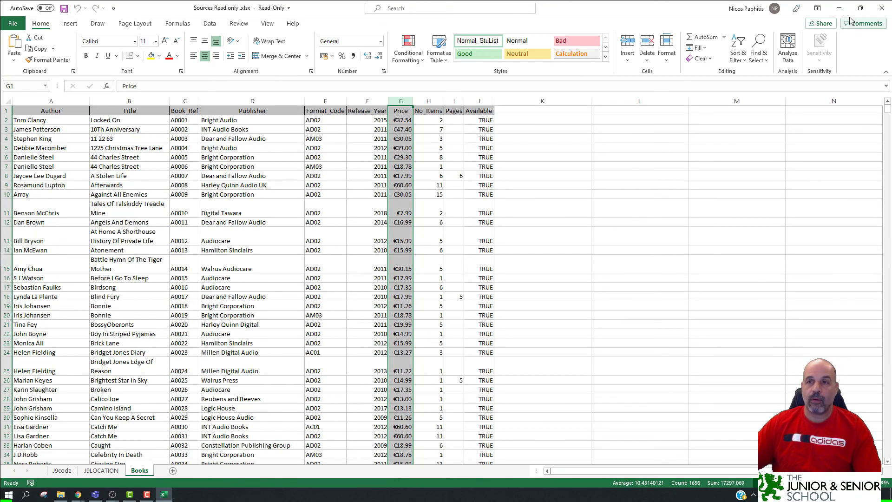
click(883, 9)
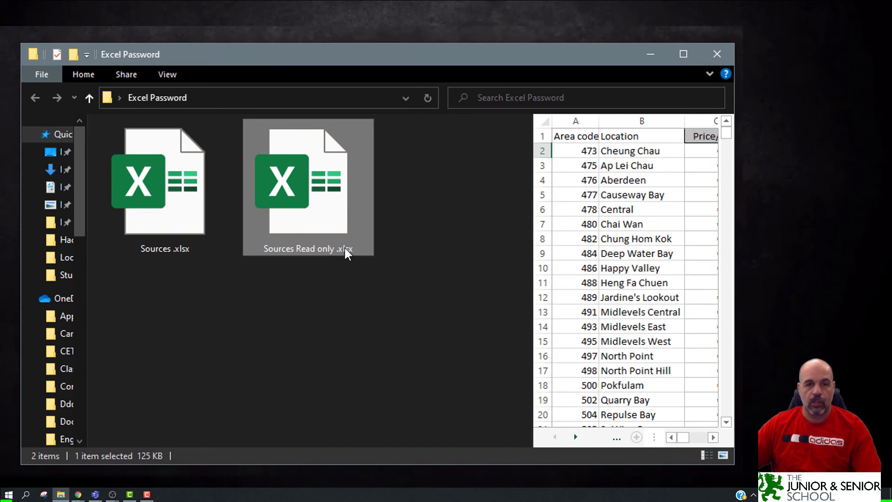
Rename Sources Read only .xlsx to Sources Read only .zip, accepting the extension change.
key(F2)
key(End)
key(BackSpace)
key(BackSpace)
key(BackSpace)
key(BackSpace)
text(zip)
key(Return)
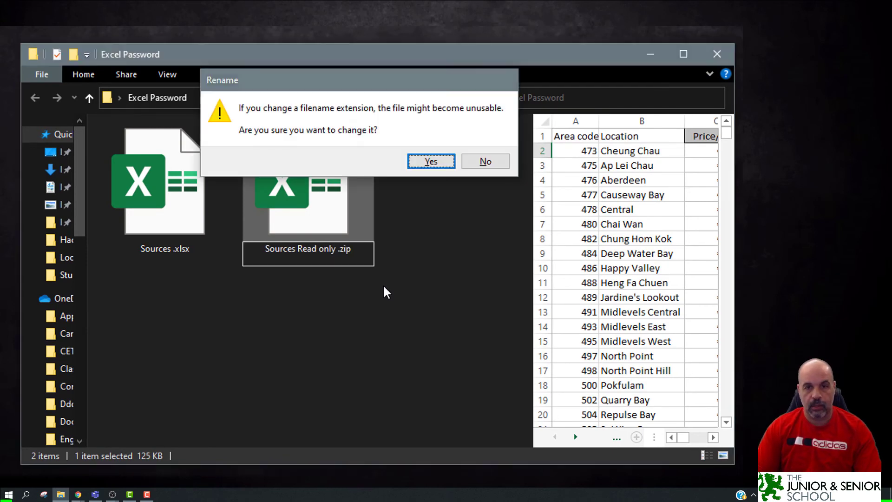
key(Return)
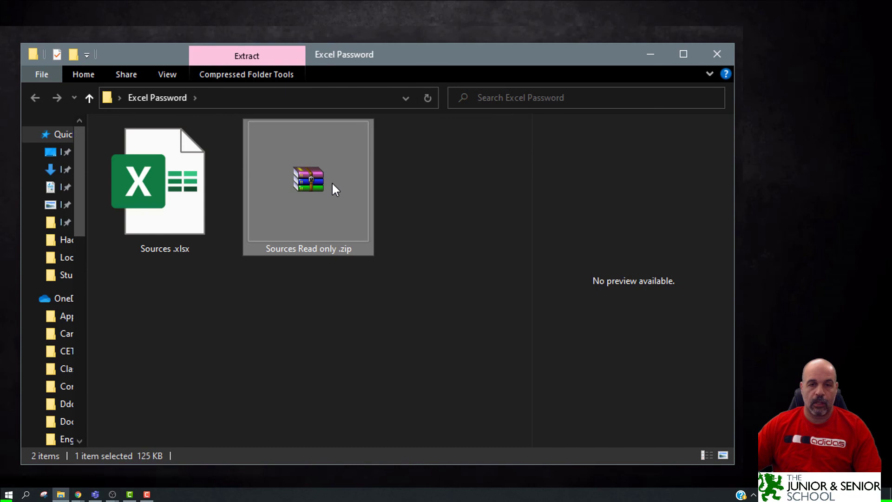
Open Sources Read only .zip with Windows Explorer and browse into its xl folder.
right_click(332, 184)
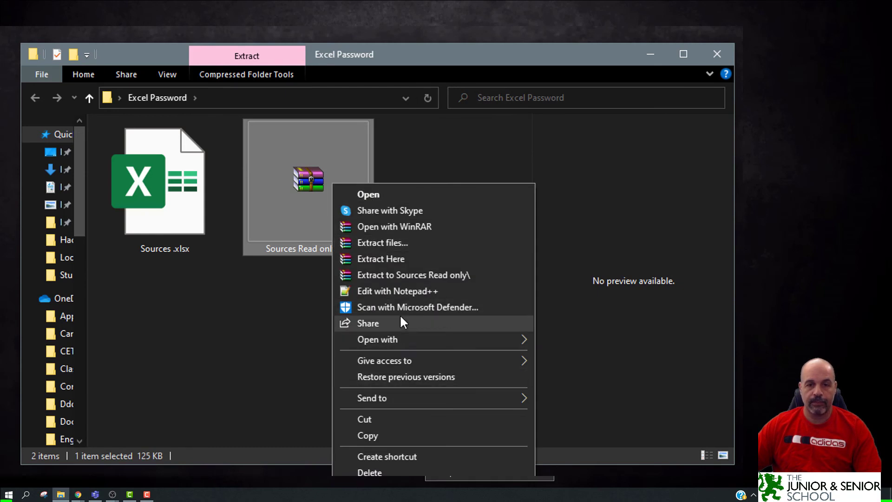
mouse_move(408, 341)
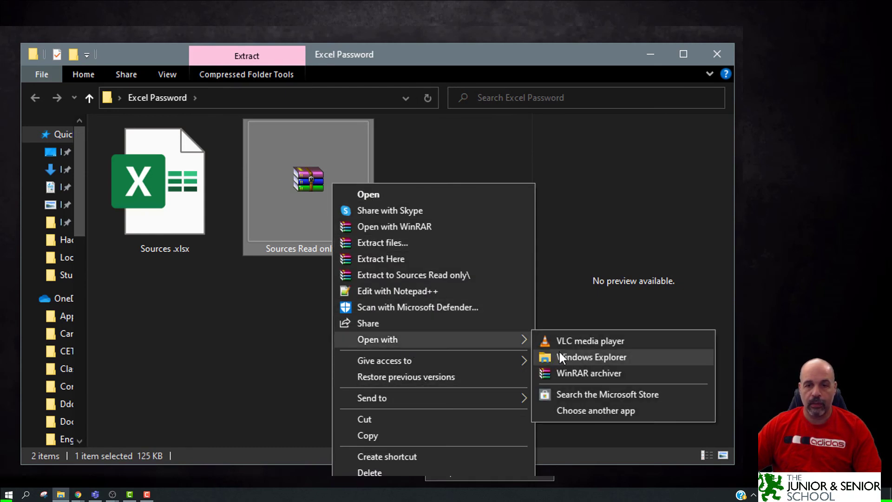
click(560, 357)
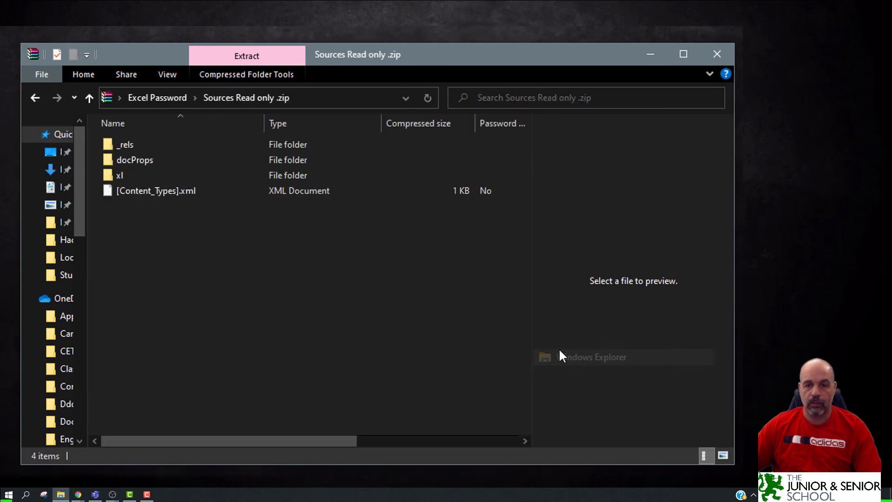
double_click(112, 175)
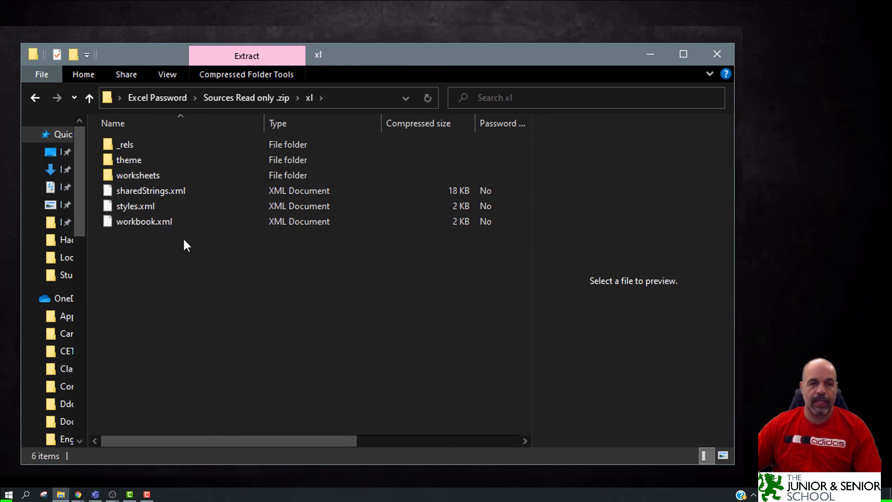
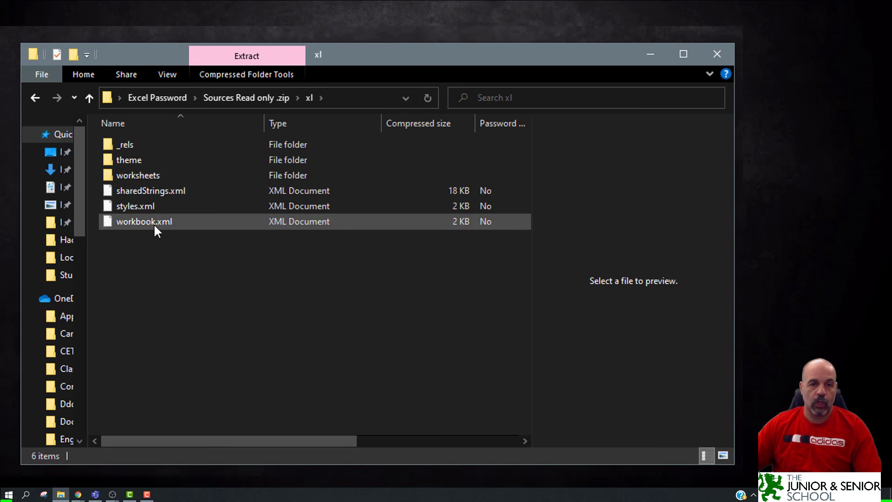
Open workbook.xml from the xl folder of Sources Read only .zip in Notepad.
double_click(155, 227)
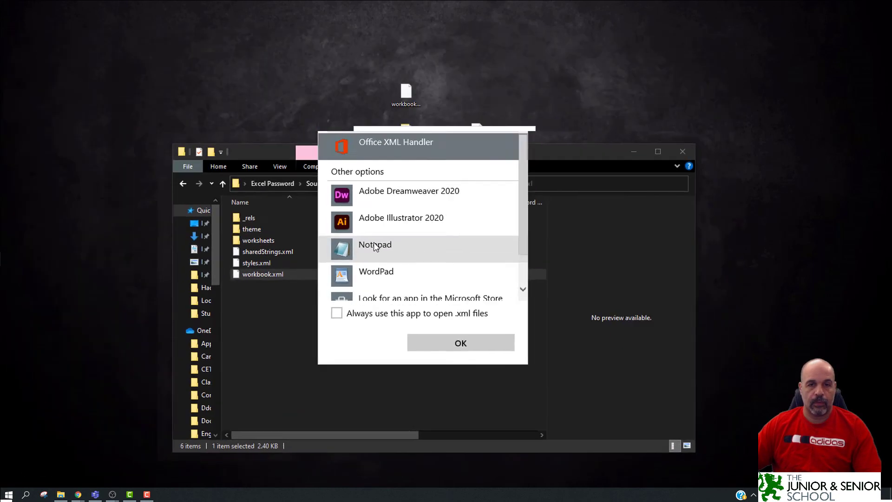
click(376, 246)
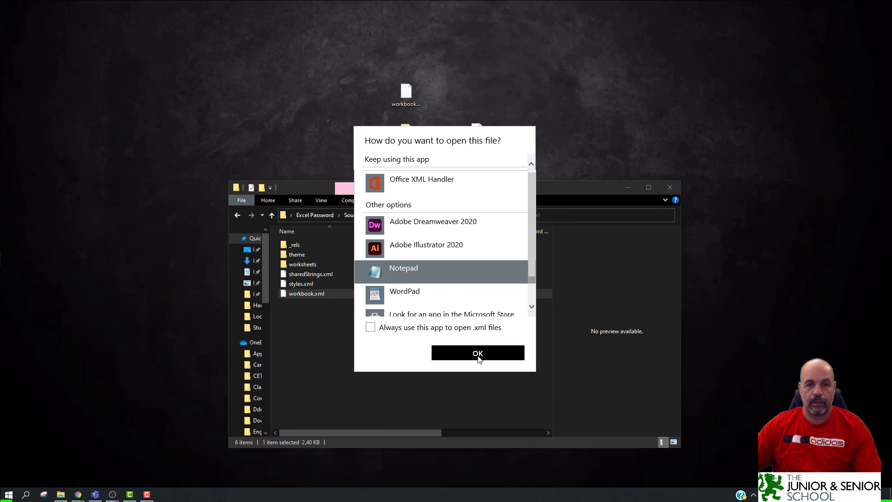
click(461, 346)
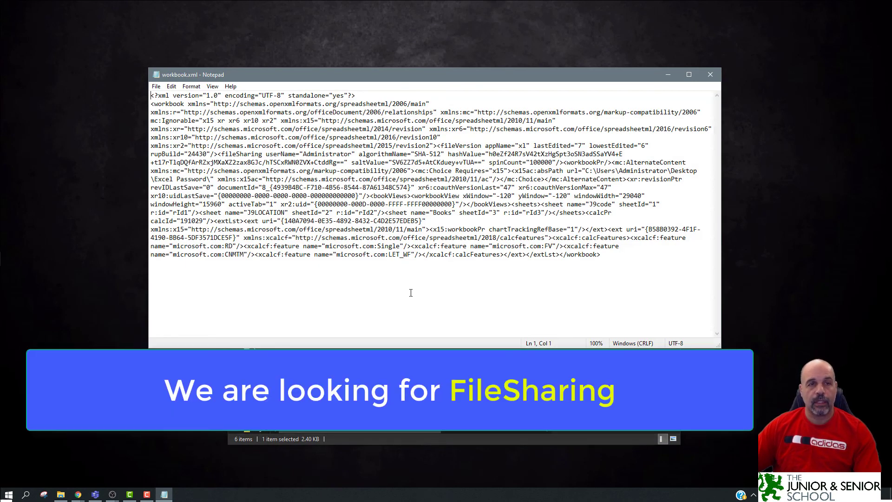
Open Notepad's Edit menu to search workbook.xml for the fileSharing element.
click(172, 87)
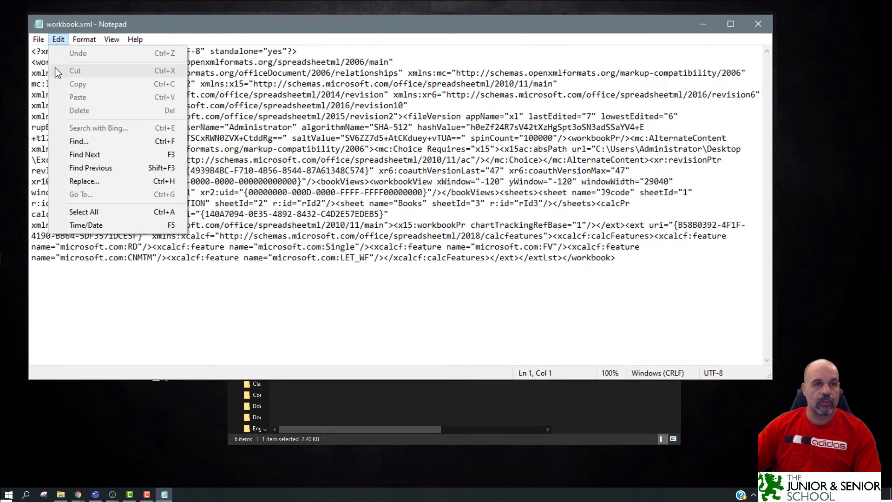
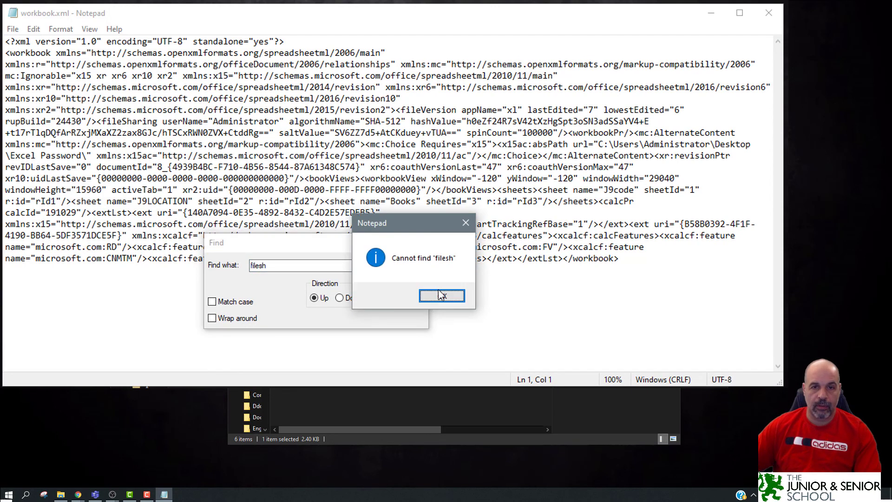
Search downward for 'filesh' to locate the fileSharing password-protection element in workbook.xml.
click(438, 295)
click(339, 298)
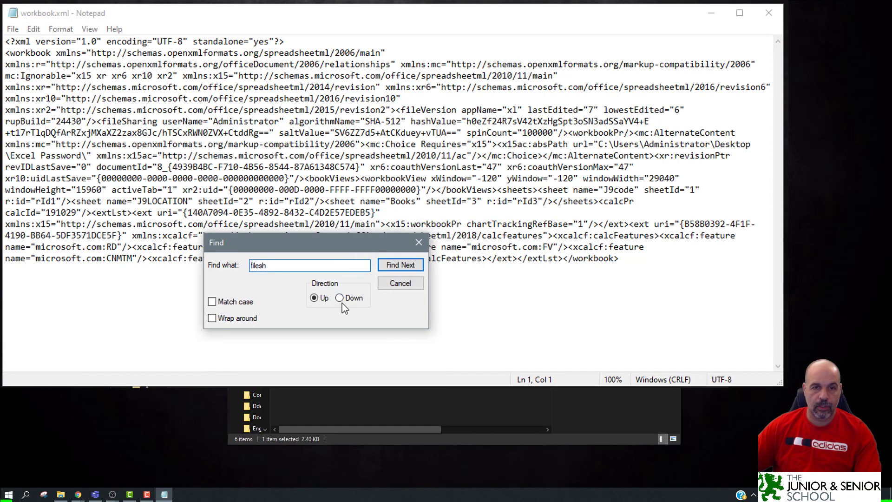
click(402, 266)
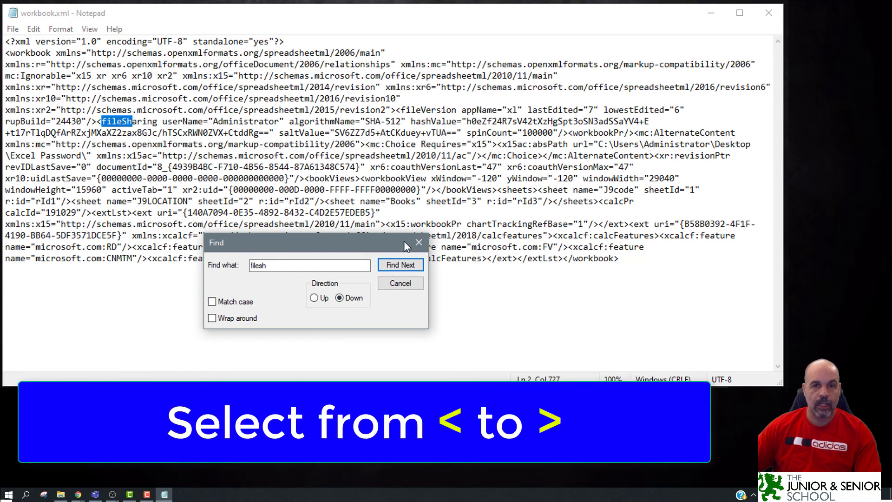
click(419, 242)
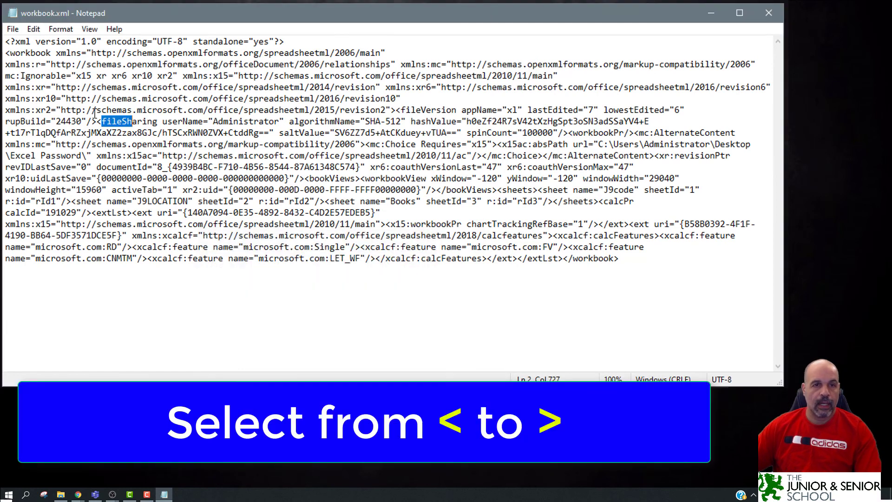
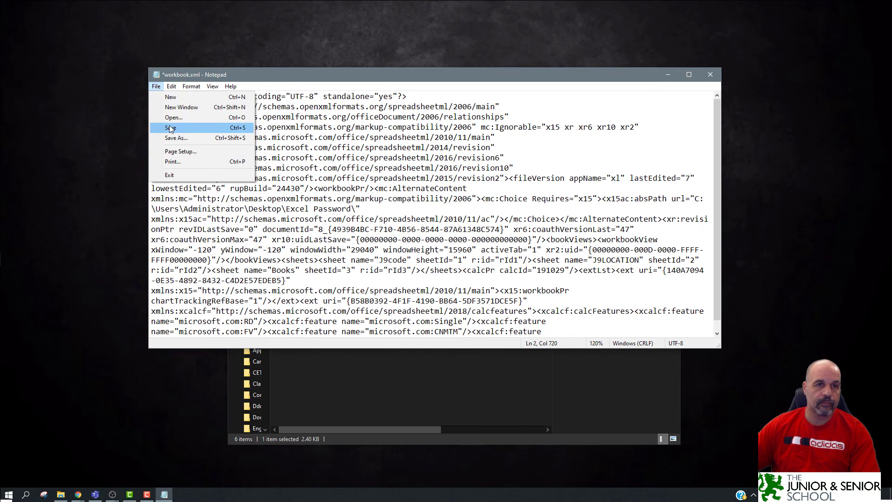
Save the edited XML as workbook.xml in the Desktop folder, reaching the replace-file confirmation.
click(172, 137)
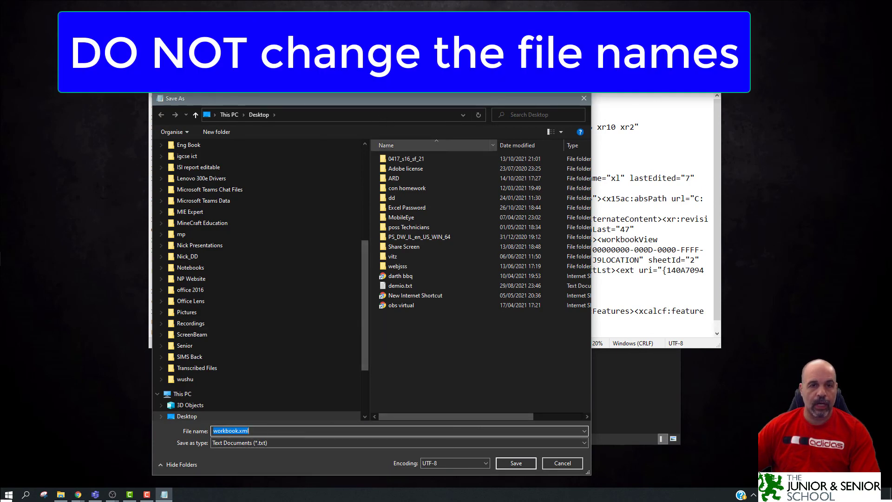
scroll(260, 245, up, 3)
scroll(261, 249, up, 3)
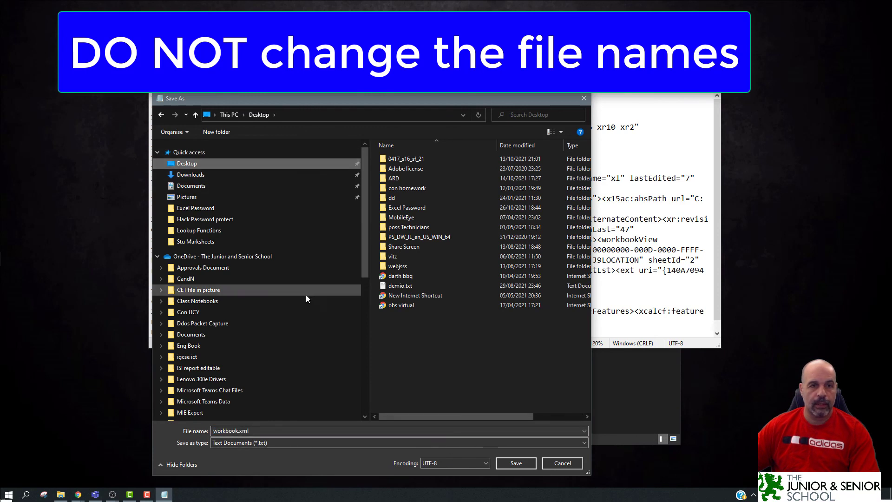
click(526, 463)
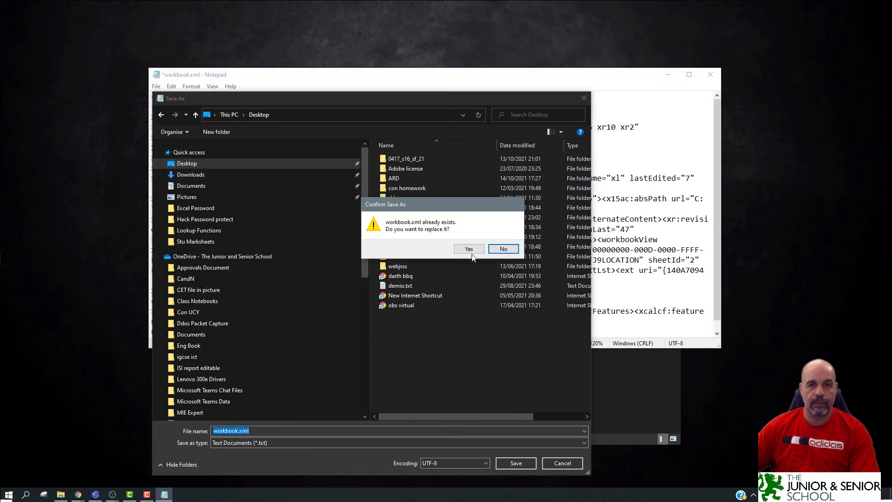
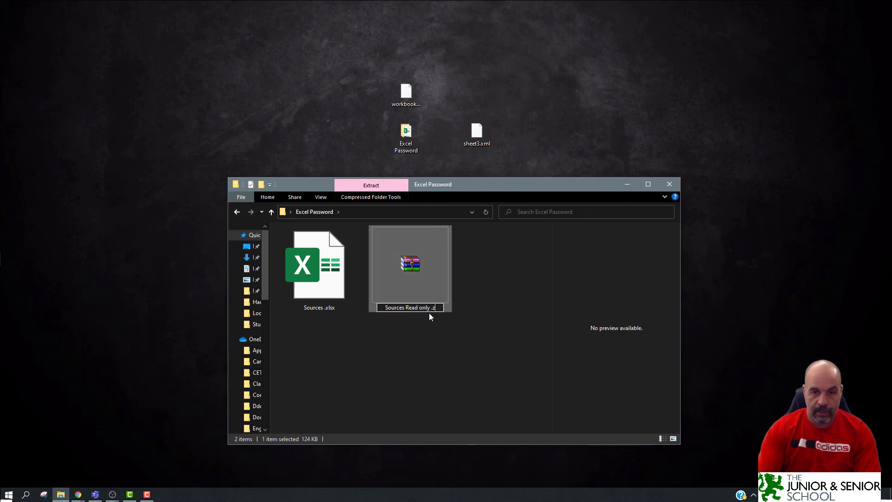
Rename 'Sources Read only' from .zip to .xlsx and open it in Excel.
text(xlsx)
key(Return)
key(Return)
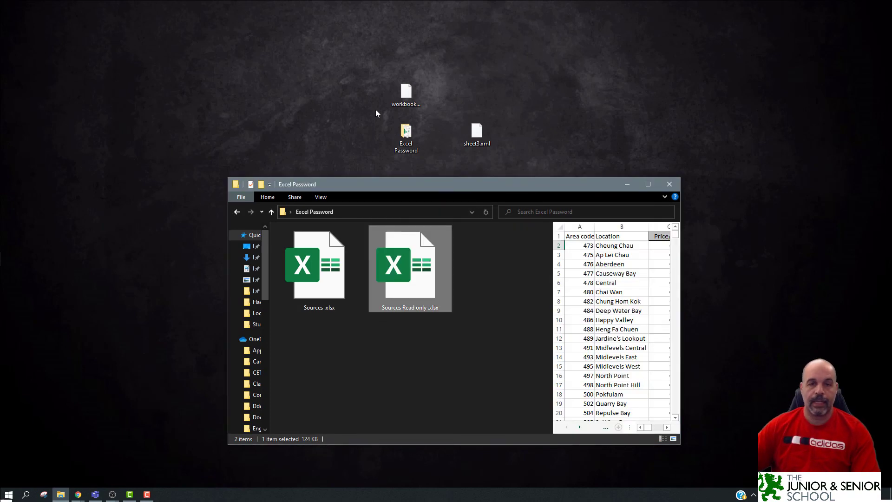
double_click(421, 276)
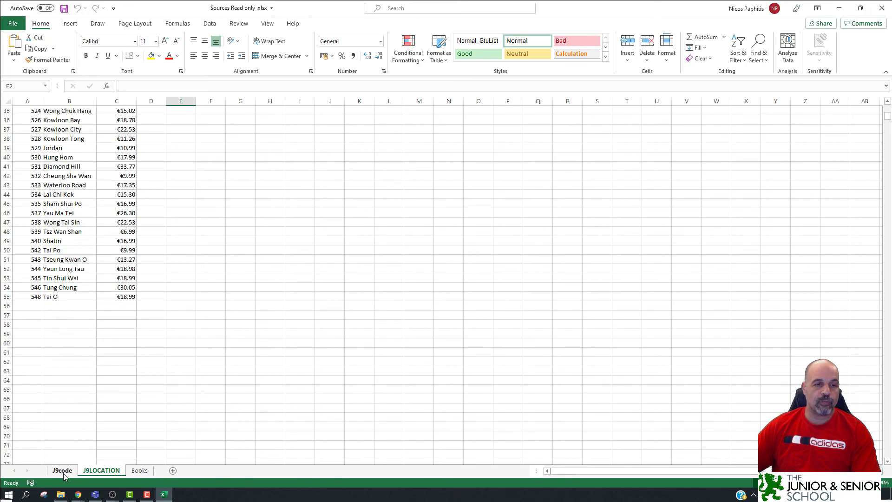
After viewing J9code, type test text into L10, L13 and L16 on the Books sheet.
click(62, 470)
click(145, 472)
click(641, 195)
text(a fgwrthgwrth)
drag(639, 250, 639, 236)
text(we rthwer)
click(634, 277)
text(wr)
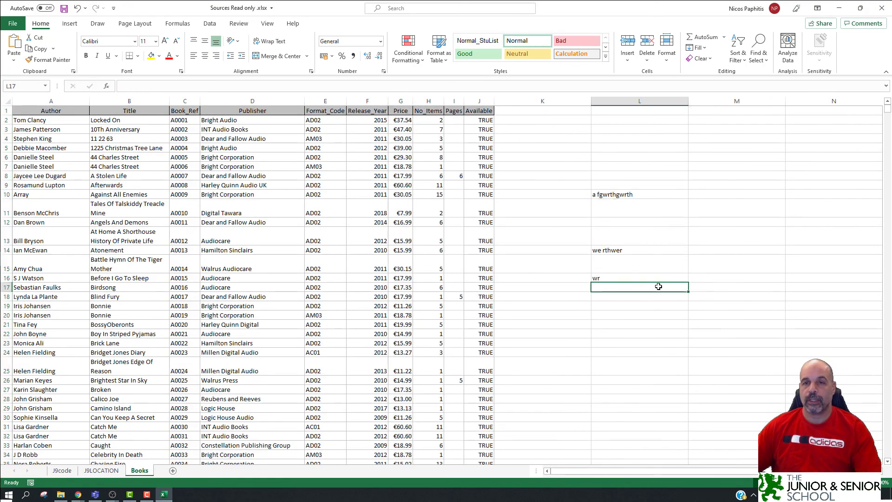
Clear the test entries from L8:L16 and close the workbook.
drag(639, 176, 629, 279)
key(Delete)
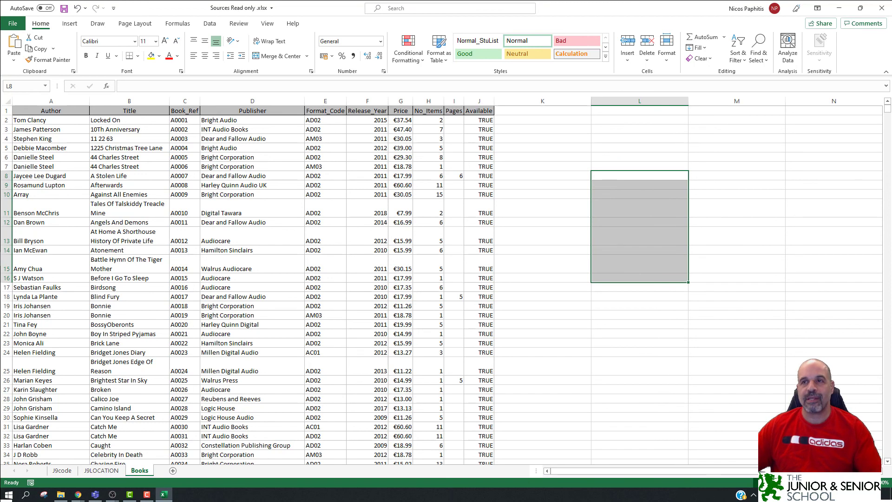
click(881, 8)
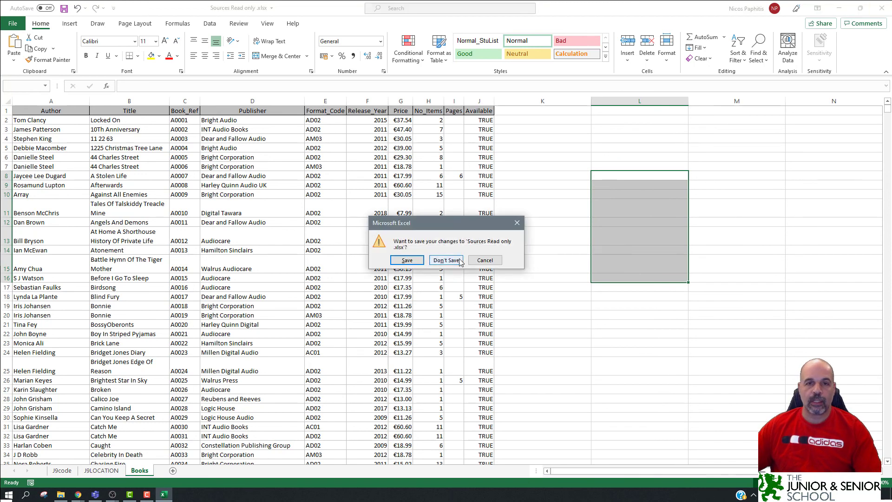
Choose Don't Save to discard the test edits, then deselect the file in the Excel Password folder.
click(413, 261)
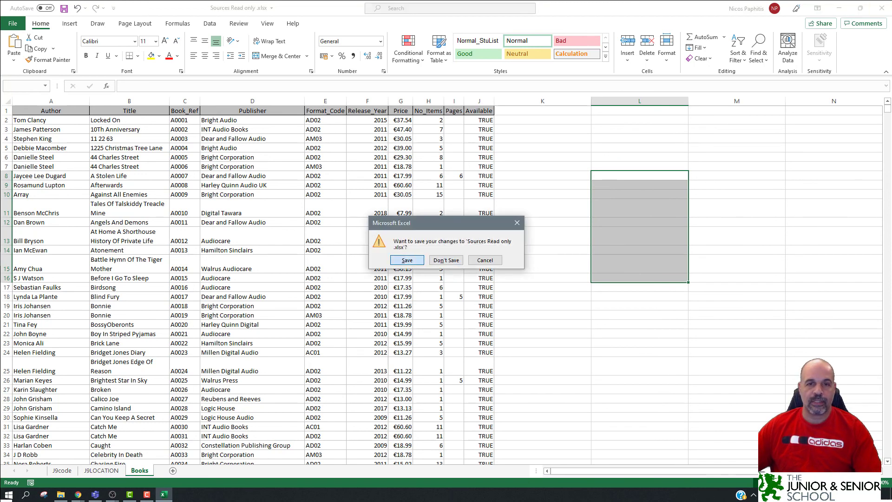
click(452, 330)
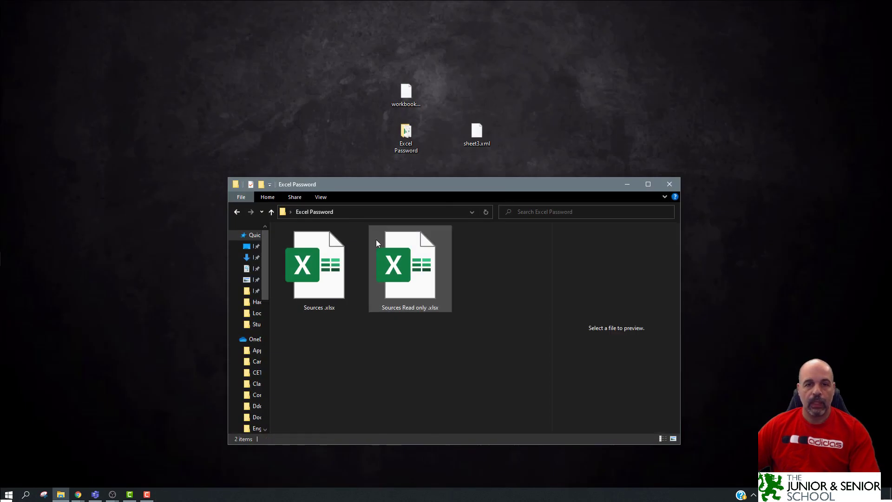
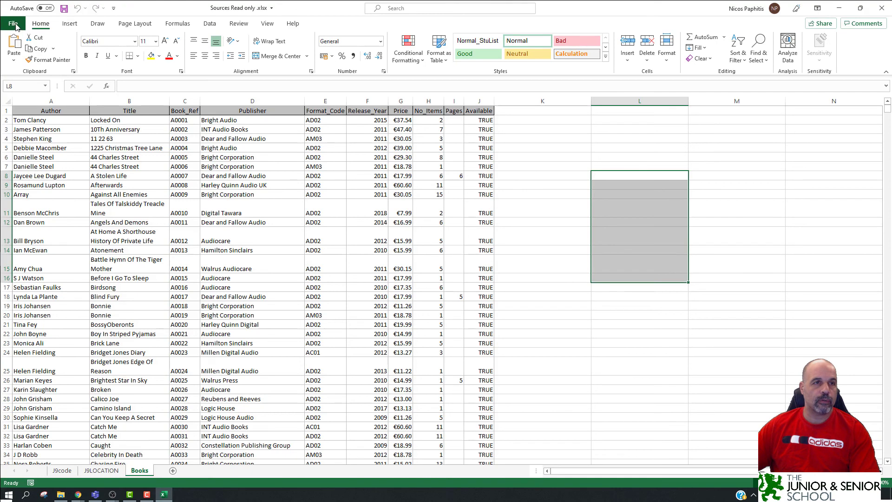
In the Save As dialog, change the file name from 'Read' to 'Sources lock open .xlsx'.
click(12, 23)
click(32, 149)
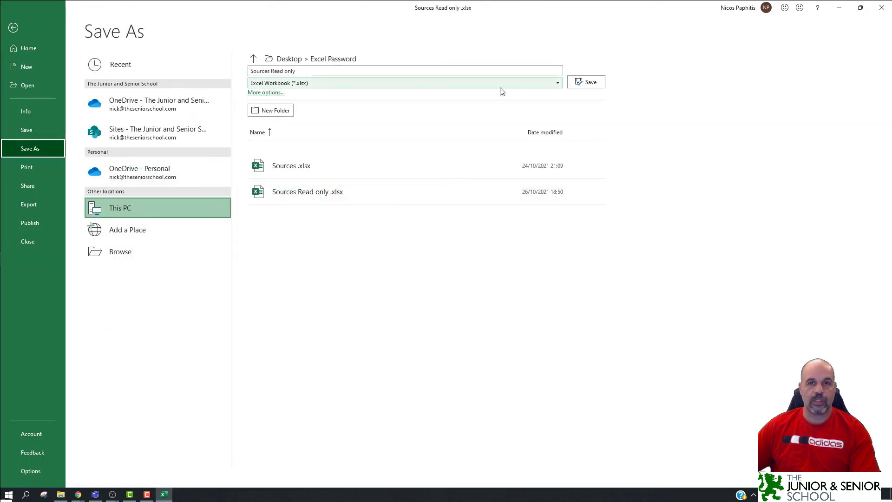
click(145, 249)
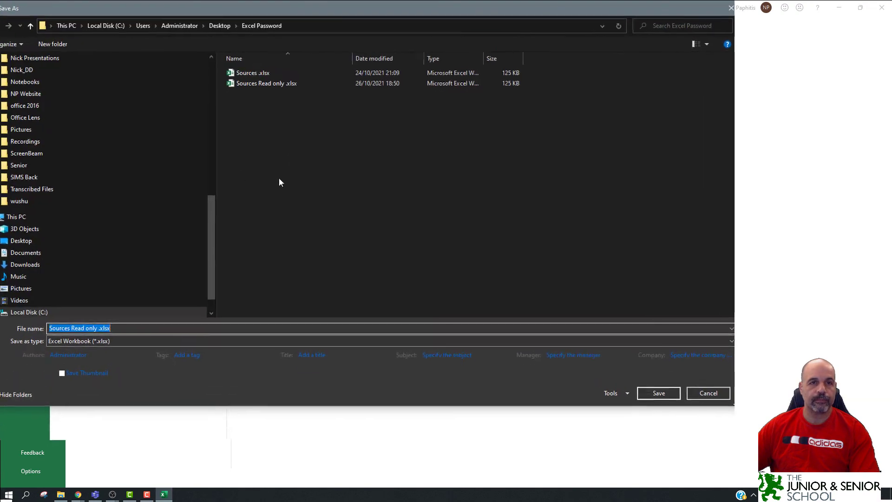
click(87, 339)
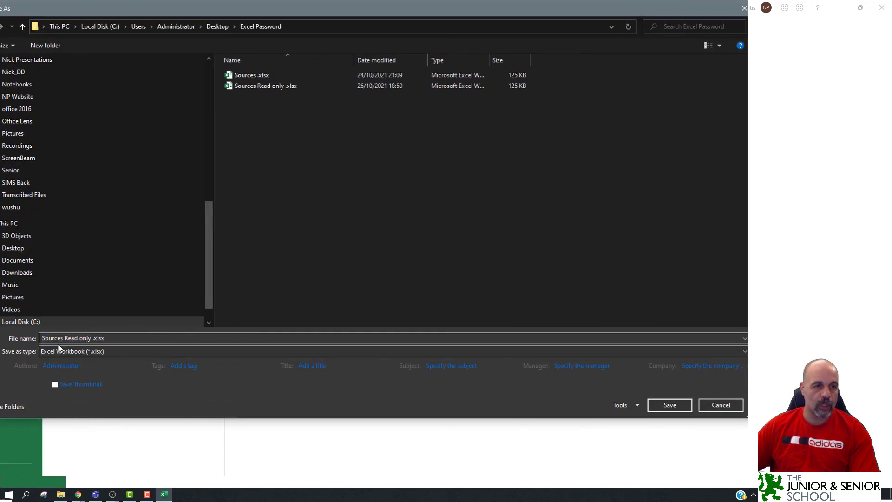
double_click(66, 338)
text(lock )
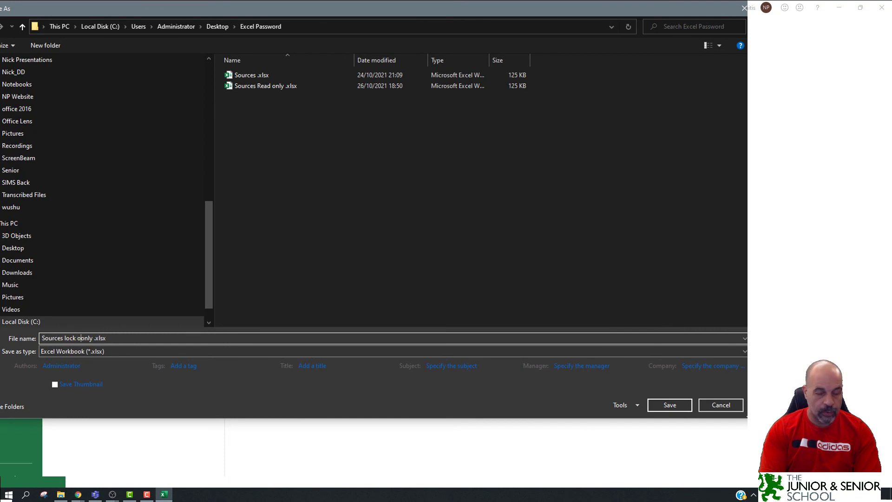
text(open)
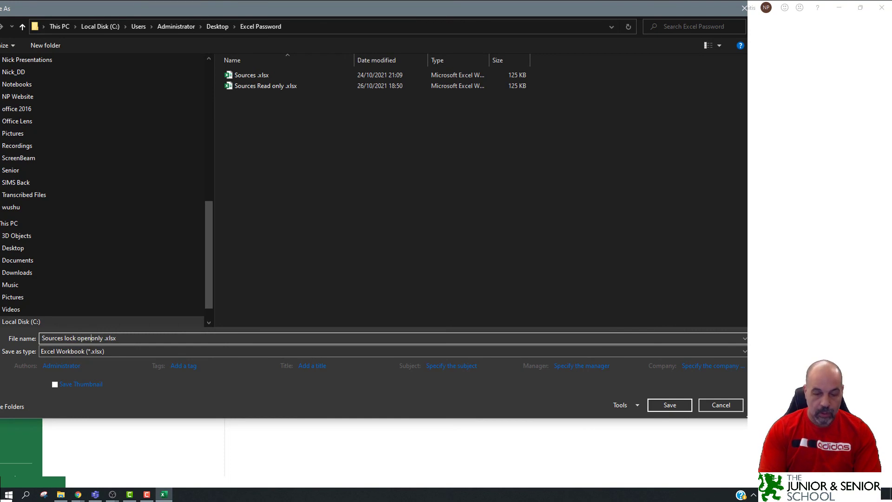
key(Delete)
key(Delete)
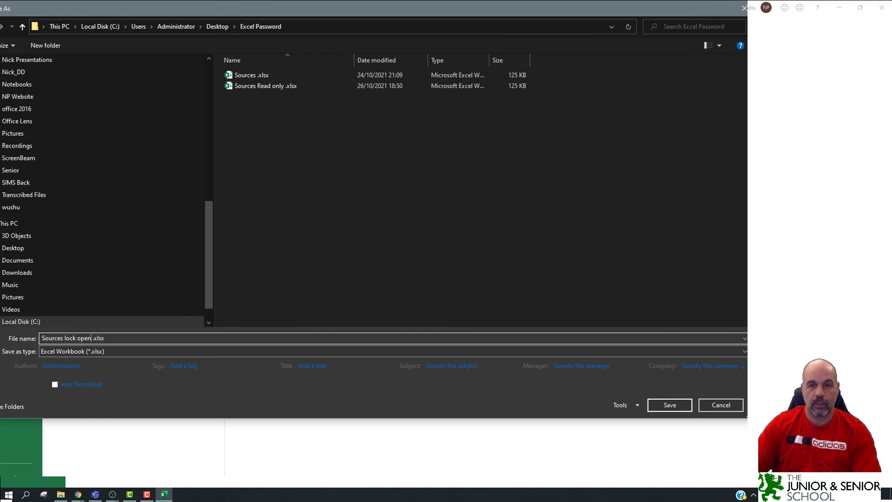
Set and confirm a password to open in General Options, then save the workbook.
click(633, 407)
click(646, 441)
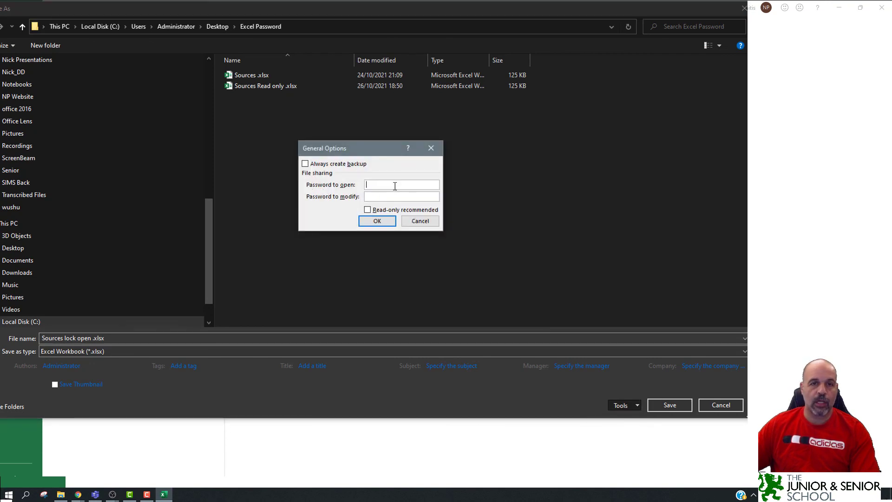
text(1234)
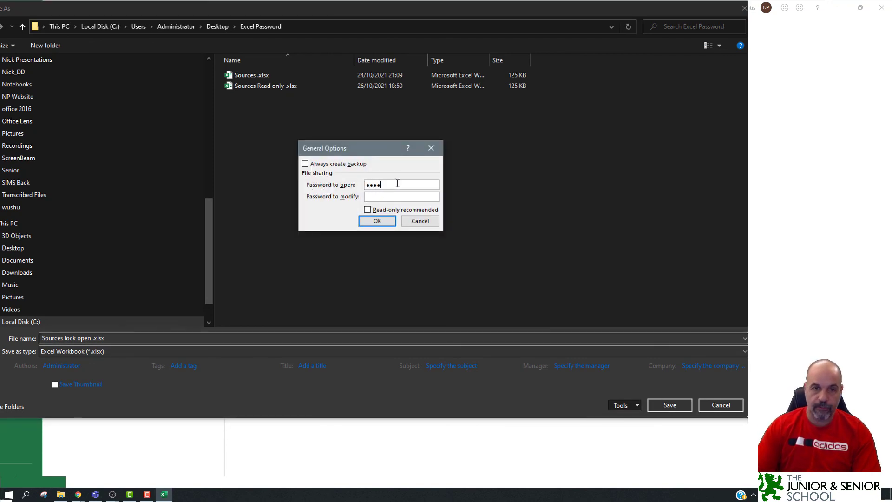
click(390, 222)
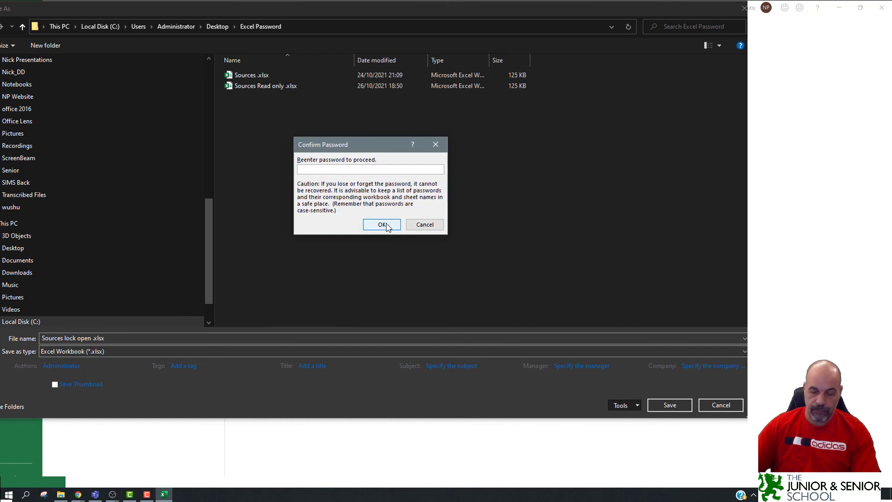
text(123)
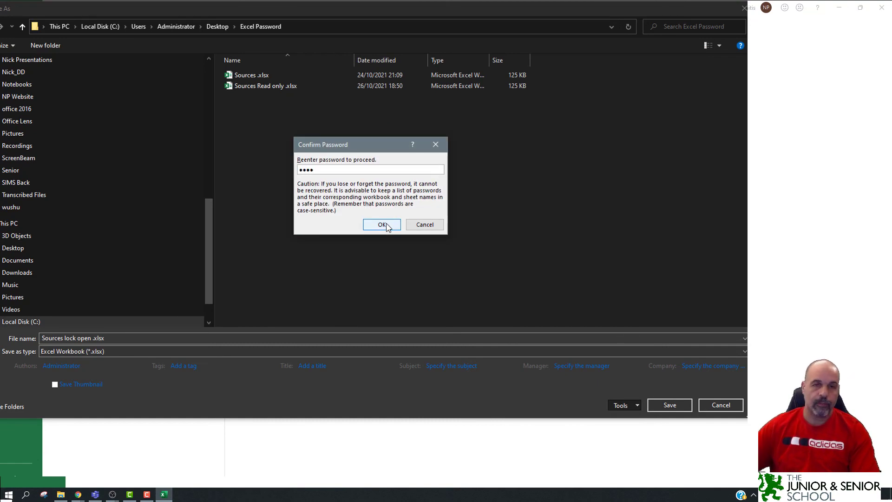
text(4)
click(381, 224)
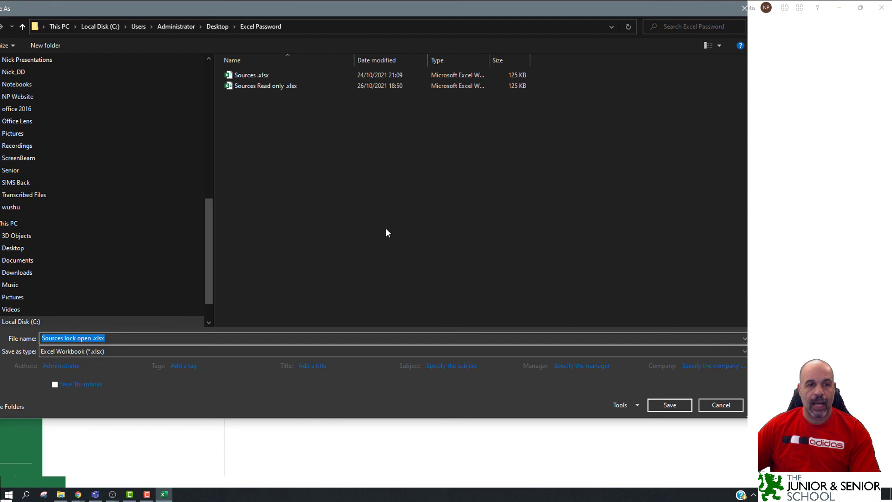
click(672, 405)
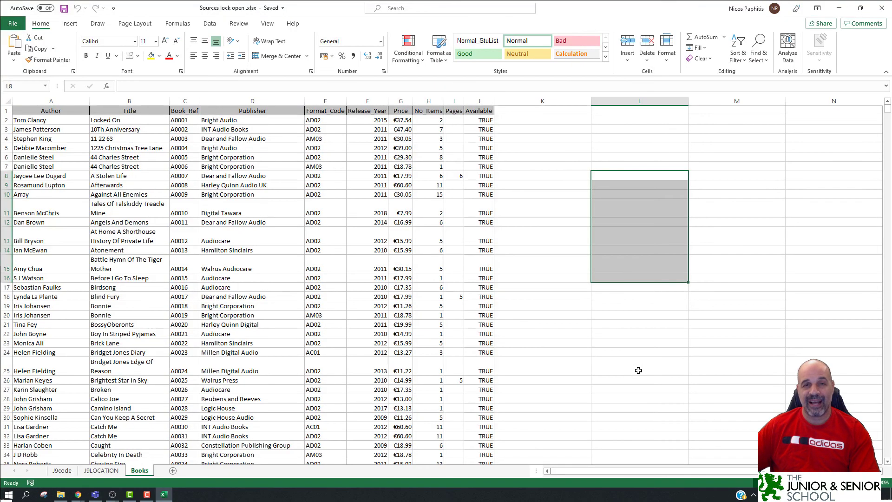
Close Excel and reopen 'Sources lock open .xlsx' from its folder by entering its password.
click(879, 12)
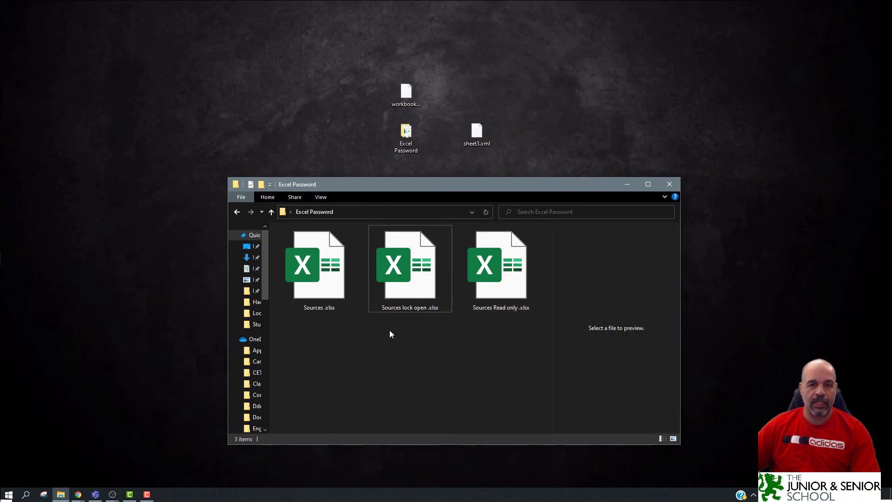
double_click(410, 271)
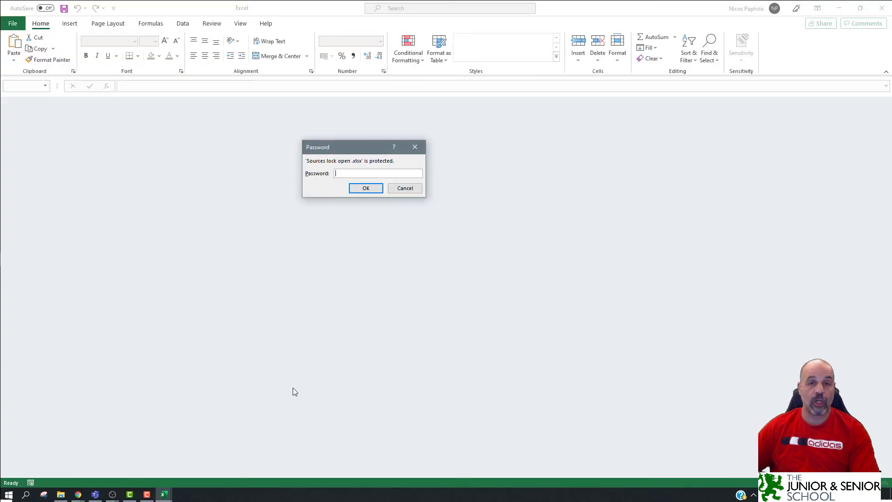
text(••)
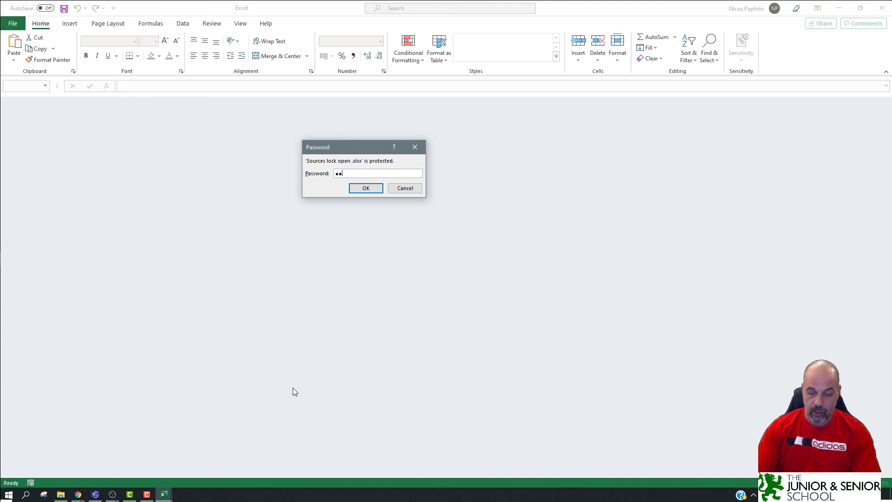
text(••)
key(Return)
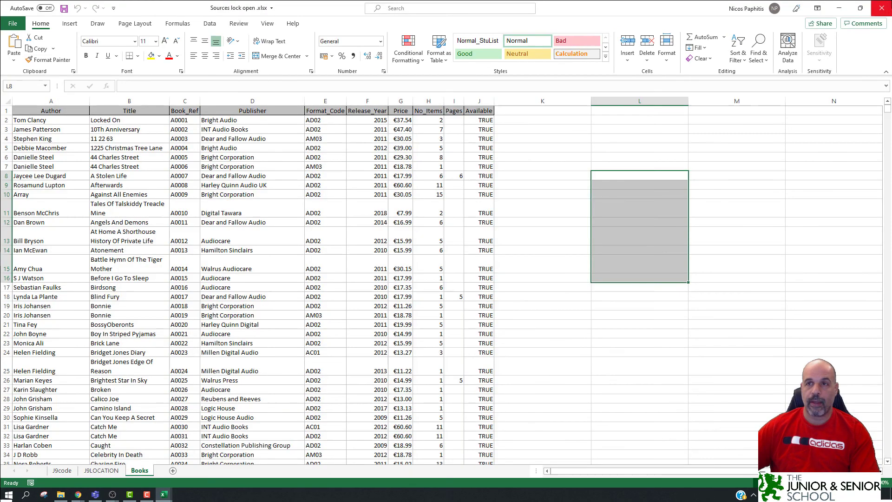
Close Excel, reopen the file but cancel the password prompt, then right-click it to rename.
click(881, 8)
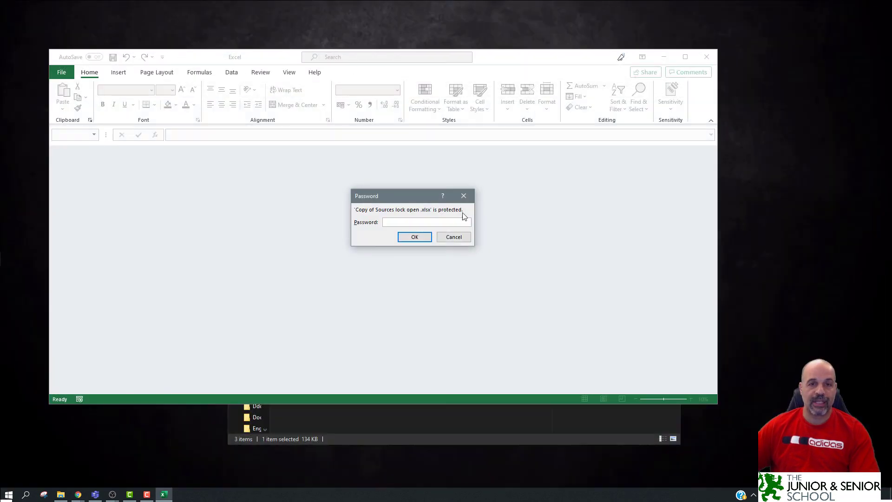
click(441, 237)
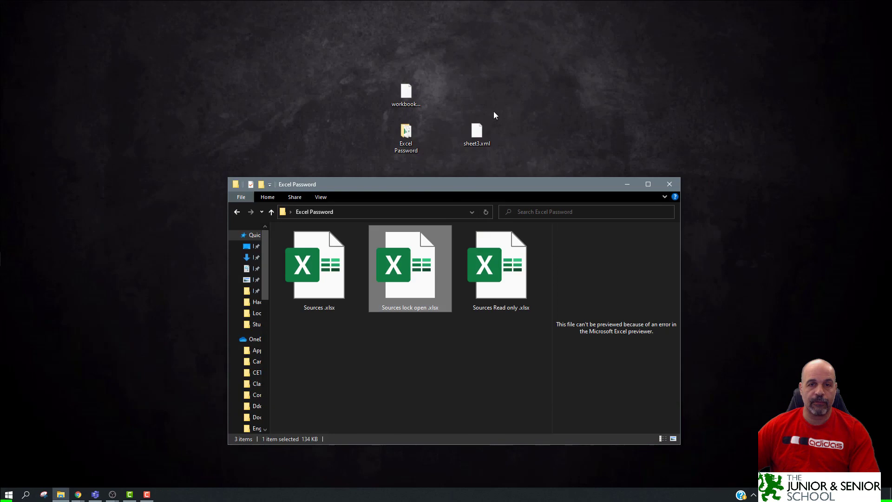
double_click(411, 308)
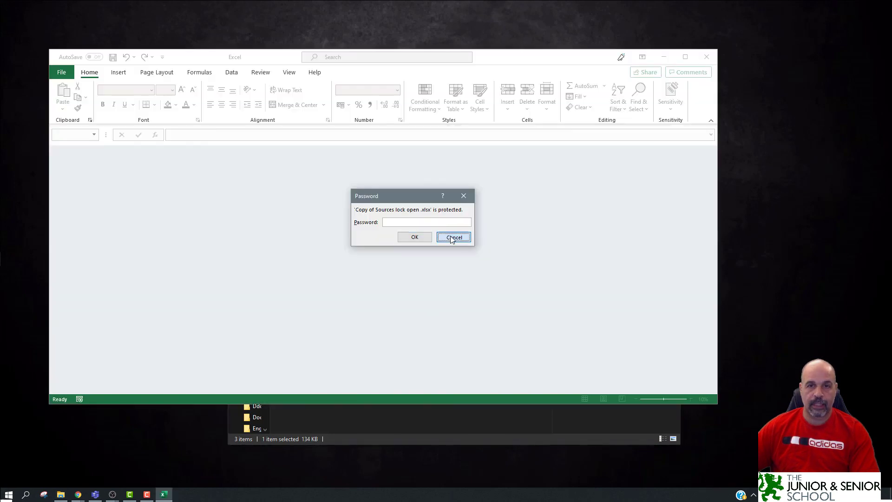
click(453, 237)
right_click(428, 306)
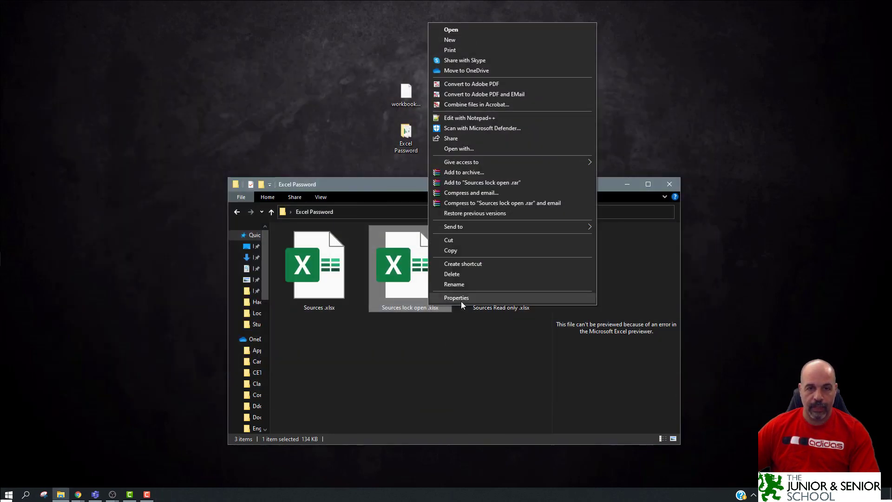